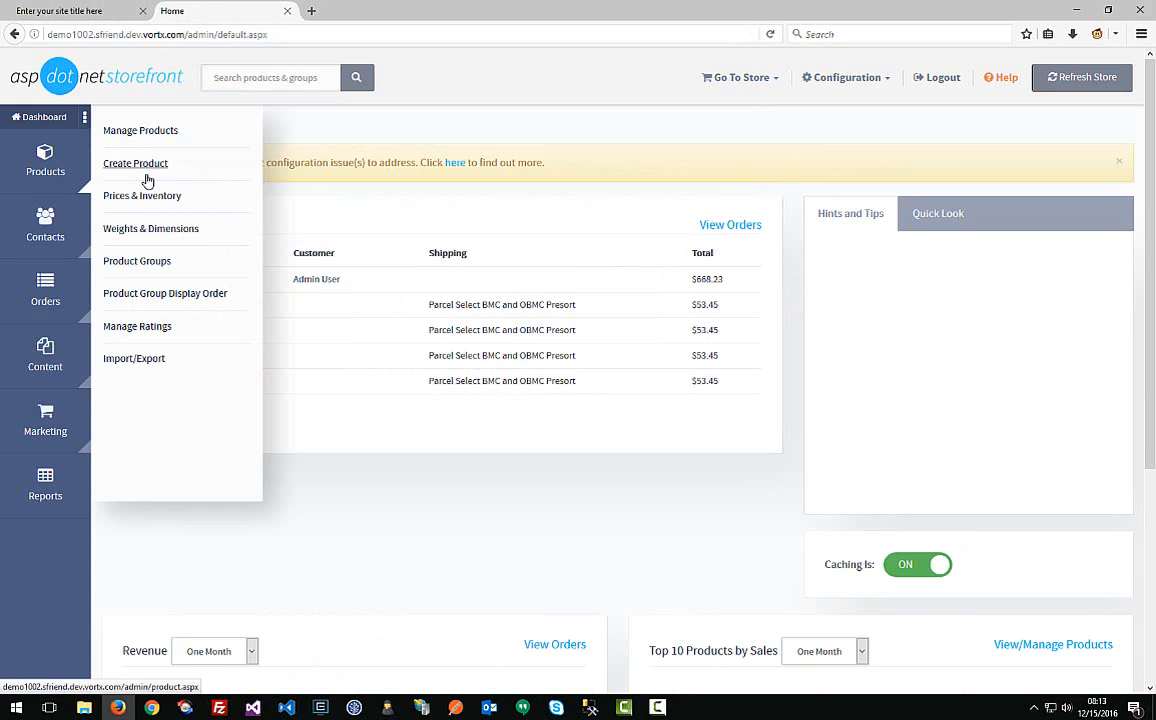
Step: Create a new product named My Product and set its product type to Generic Product
left_click(148, 132)
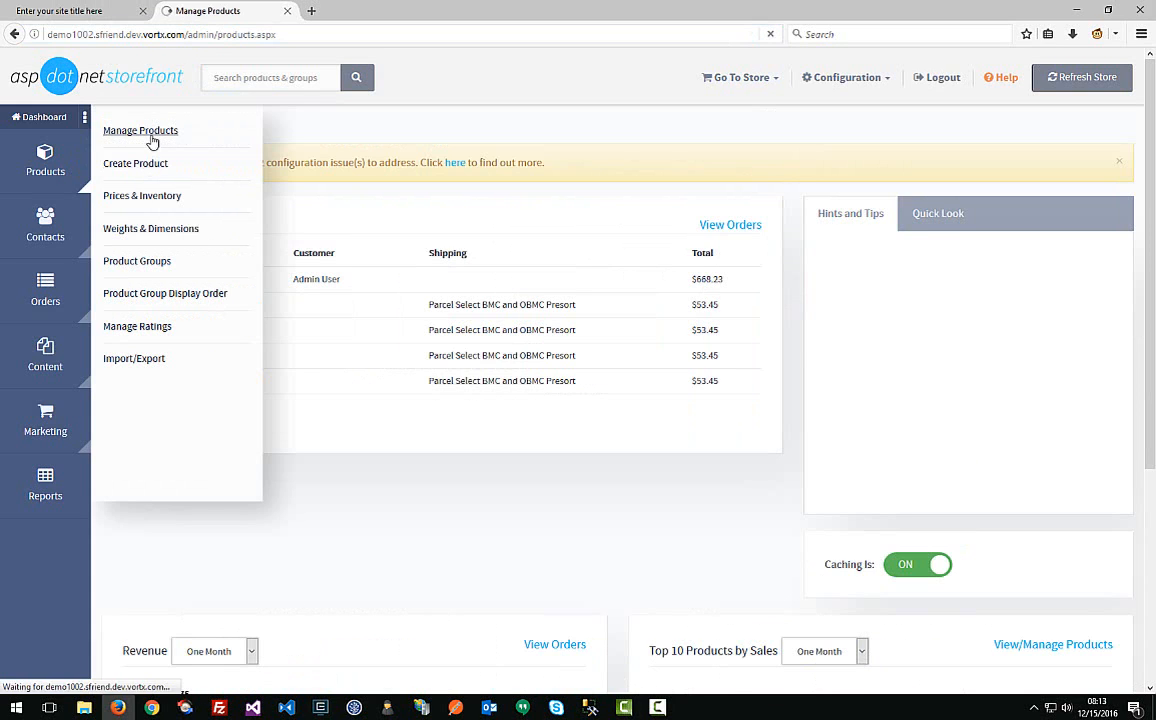
left_click(1070, 172)
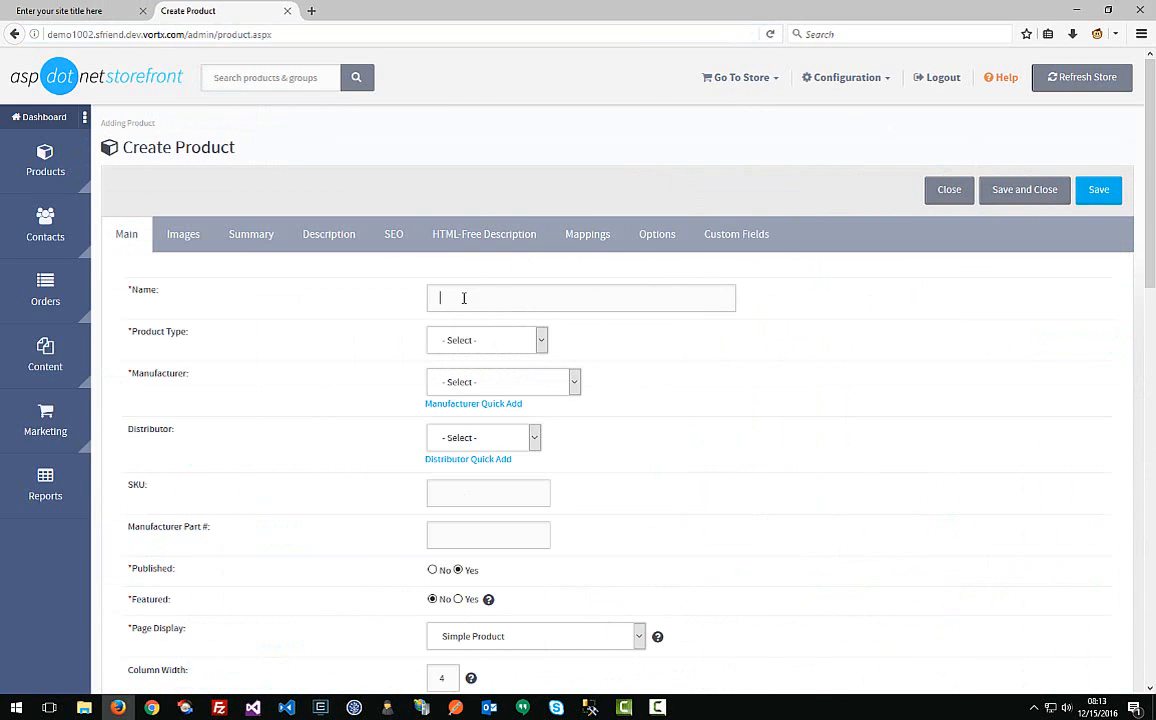
left_click(502, 288)
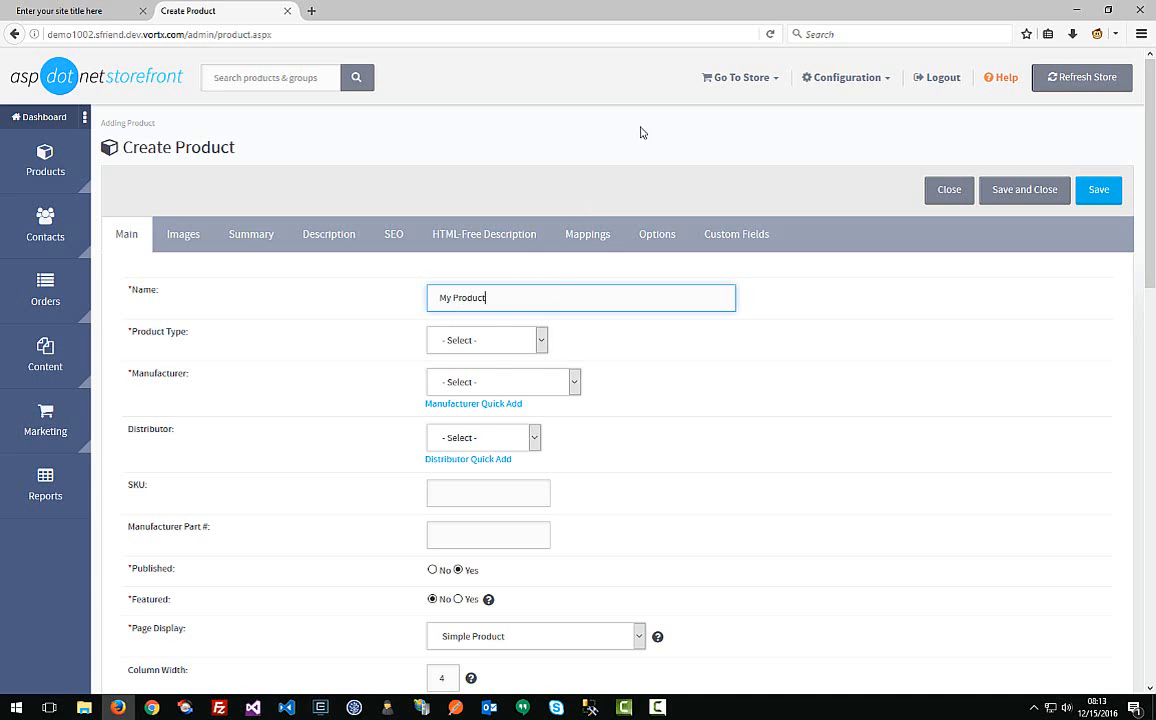
left_click(489, 341)
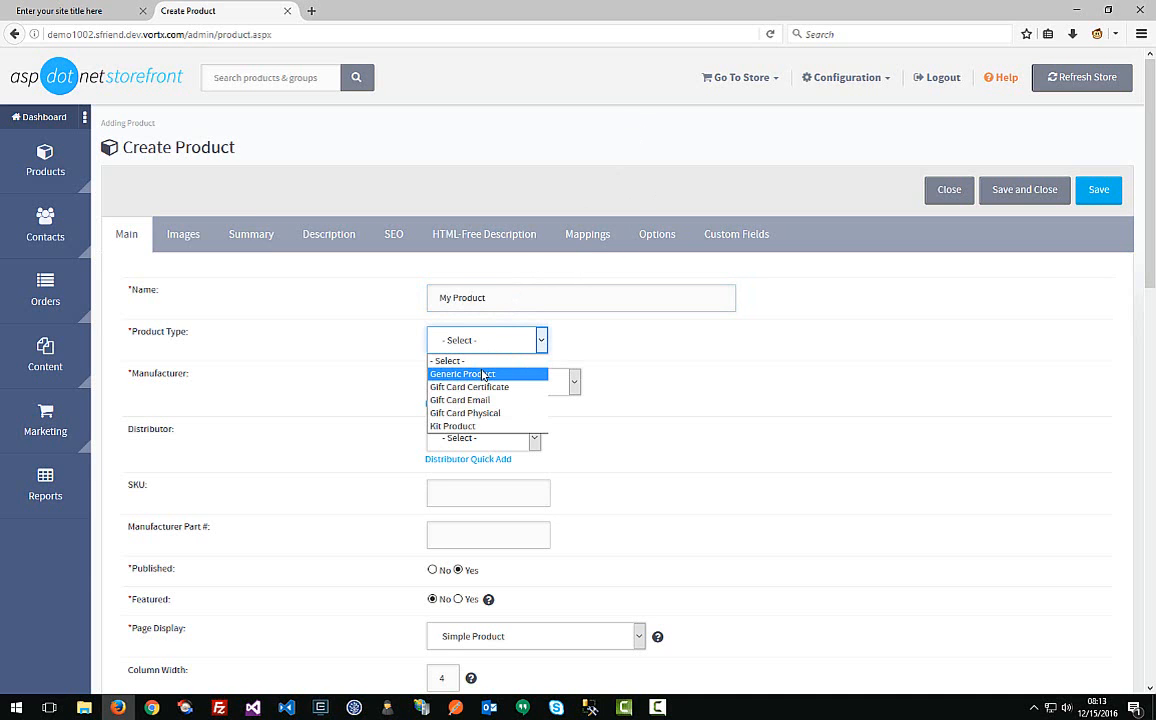
left_click(483, 374)
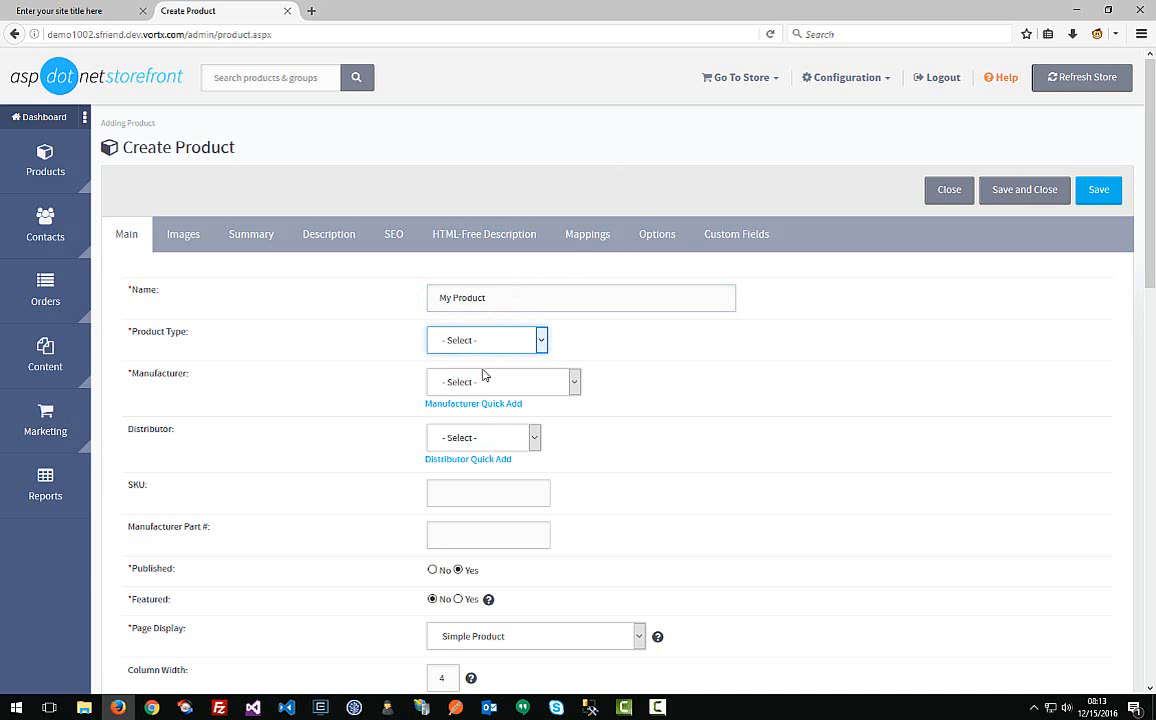
Step: Quick-add a manufacturer named New Manufacturer and assign it to the product
left_click(537, 381)
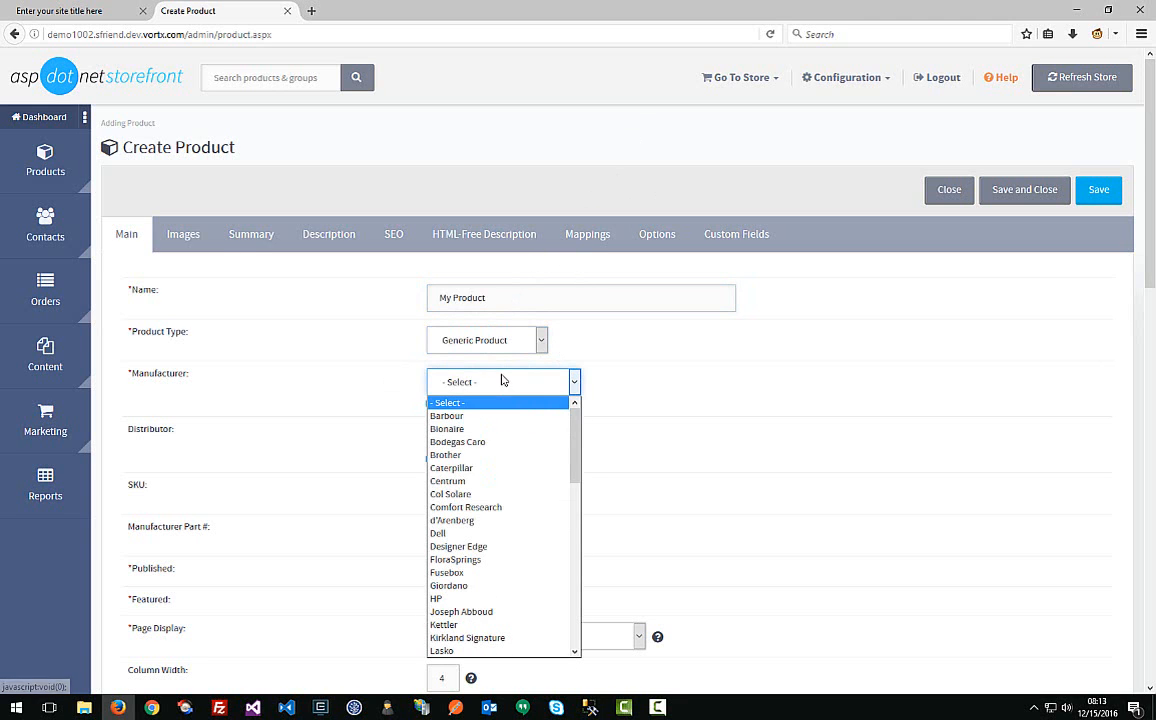
left_click(618, 378)
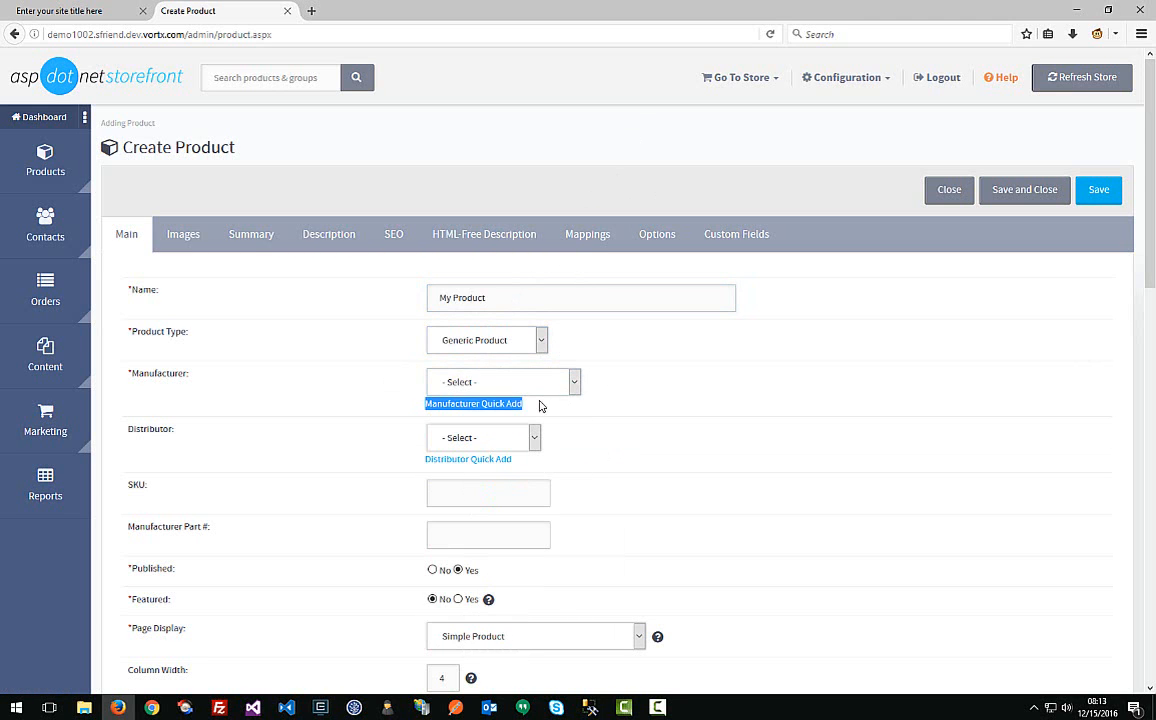
left_click(519, 404)
left_click(678, 434)
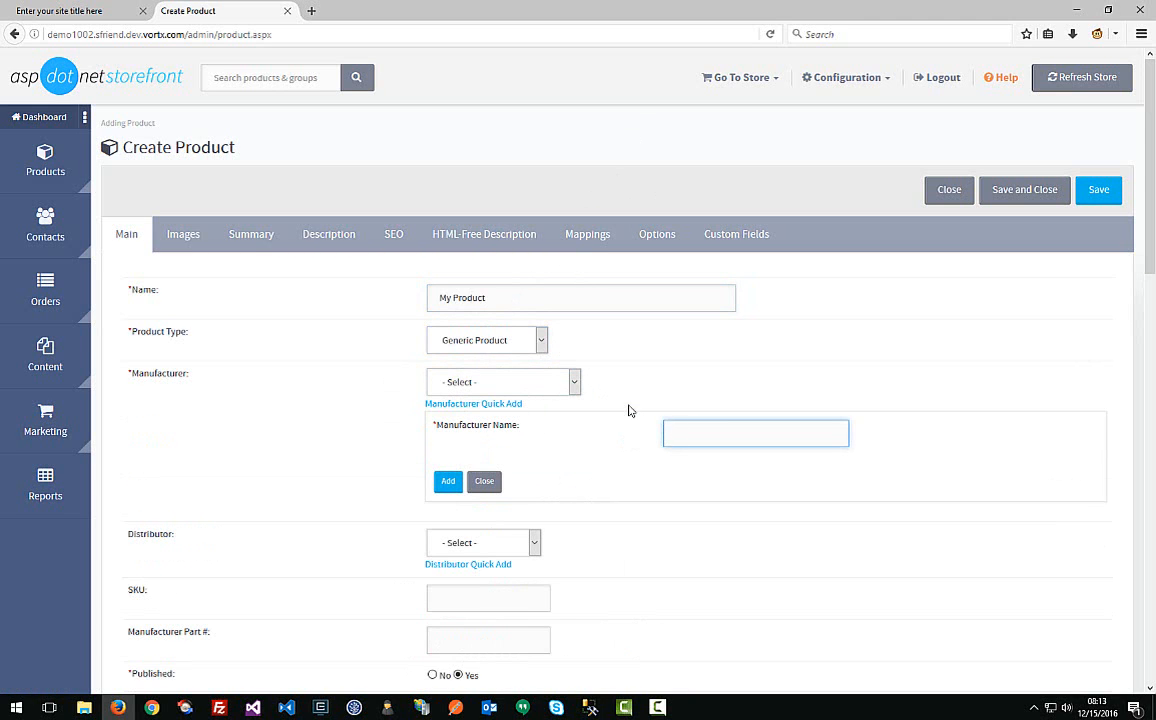
type("New Ma")
key("Down")
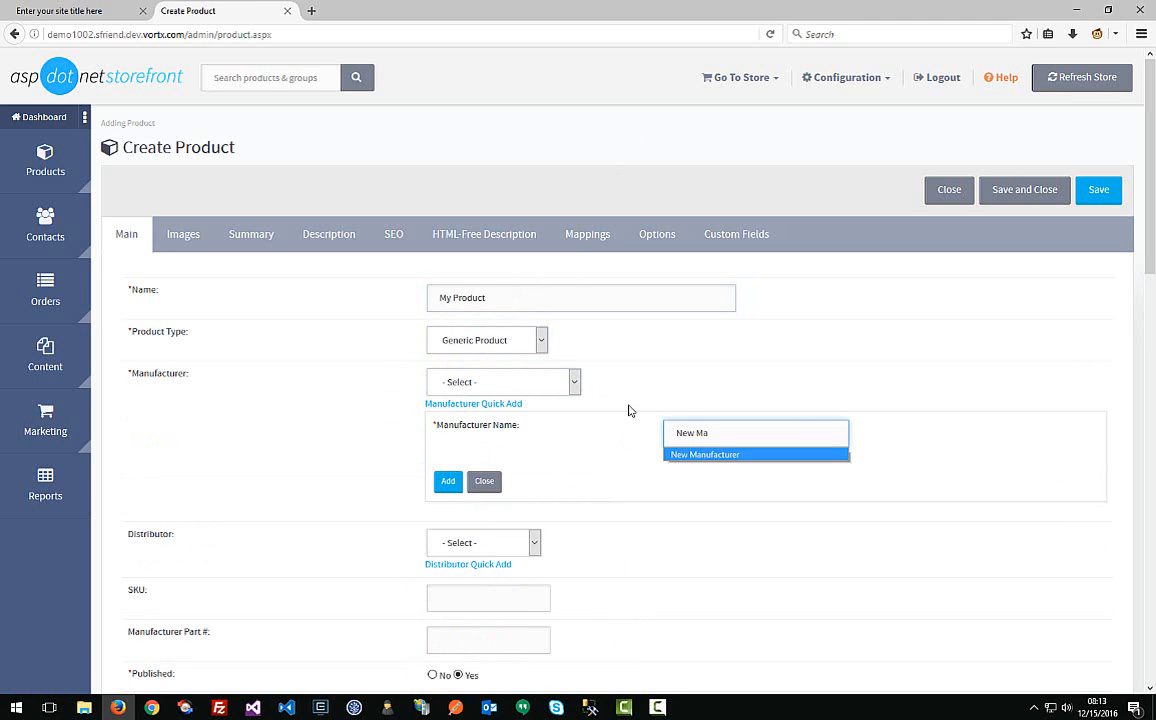
key("Tab")
key("Return")
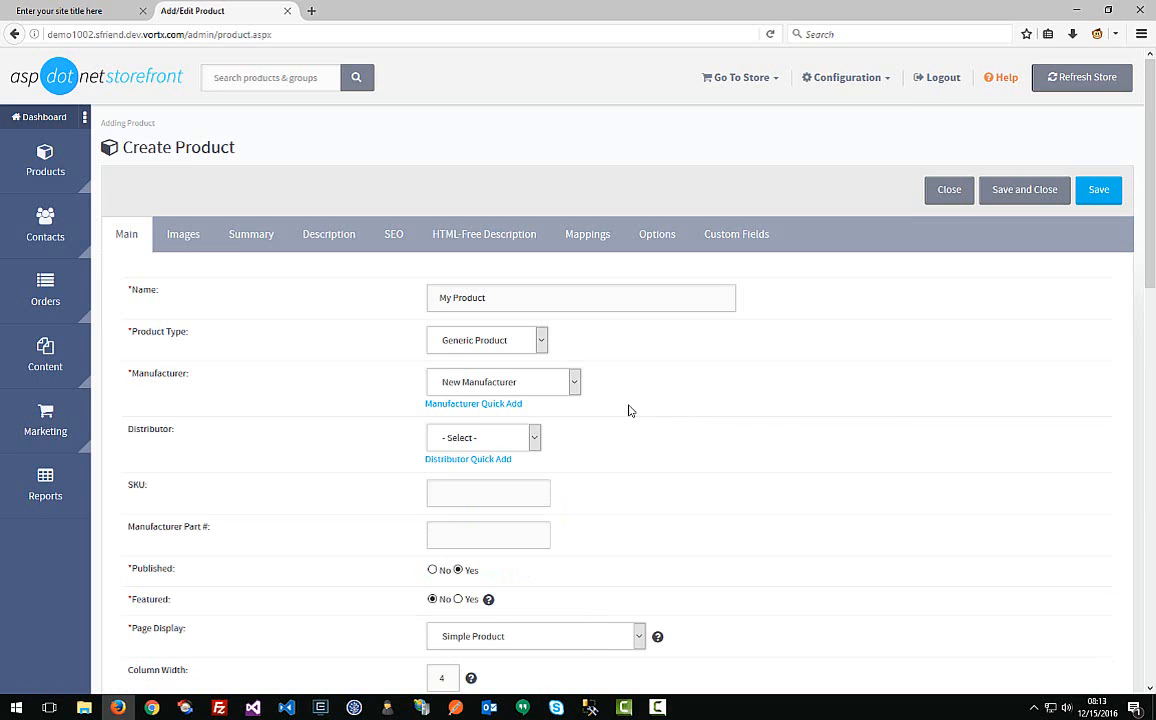
Step: Set the default variant's price to 100.00 and save the new product
scroll(629, 410, "down", 8)
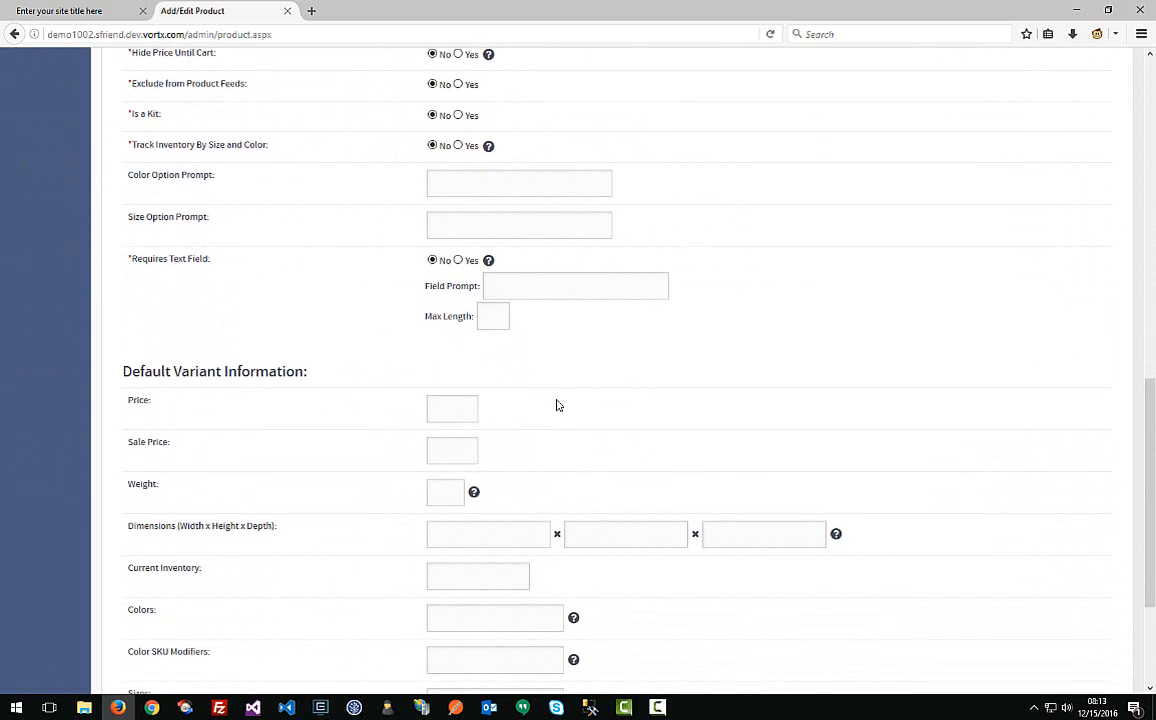
left_click(454, 406)
type("10.0")
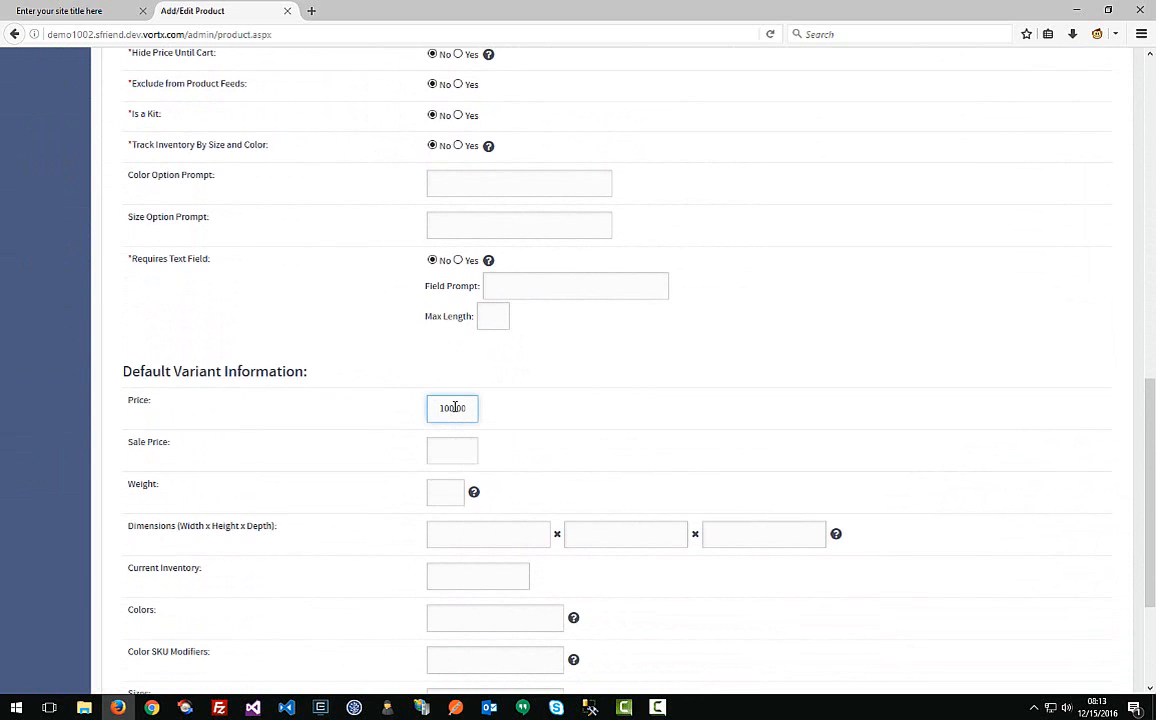
scroll(1024, 209, "down", 4)
left_click(1099, 646)
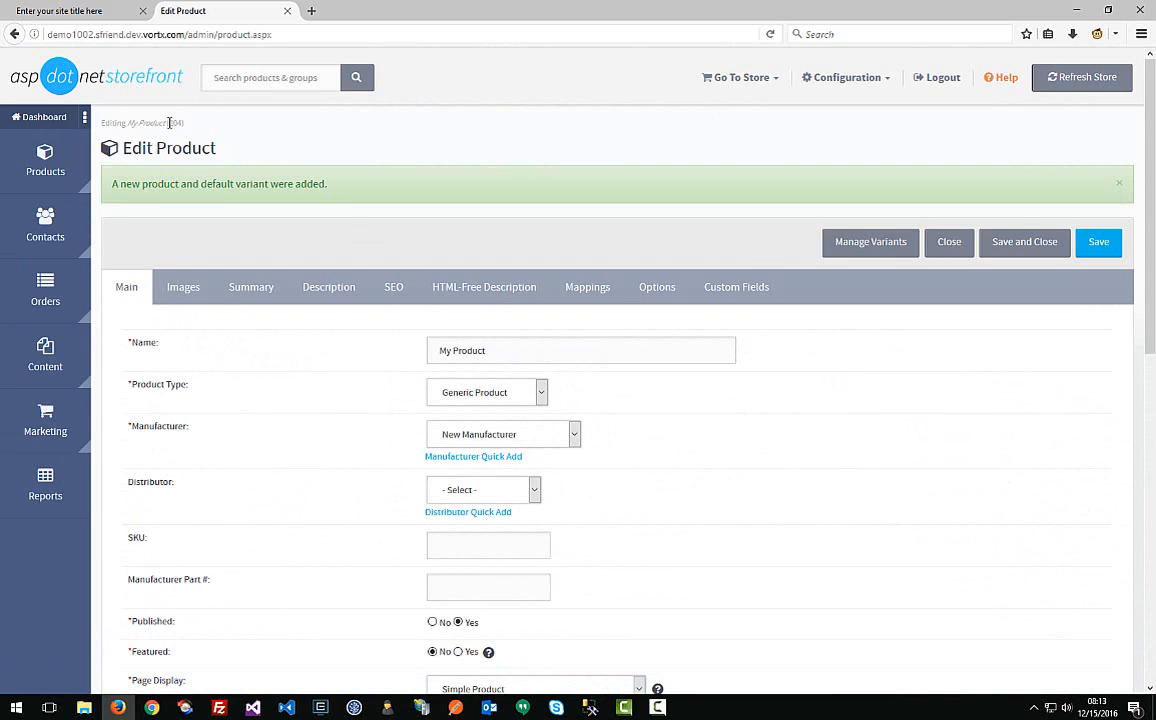
Step: View the new product on the storefront site by going to its address ending in /product/204
double_click(176, 121)
left_click(100, 11)
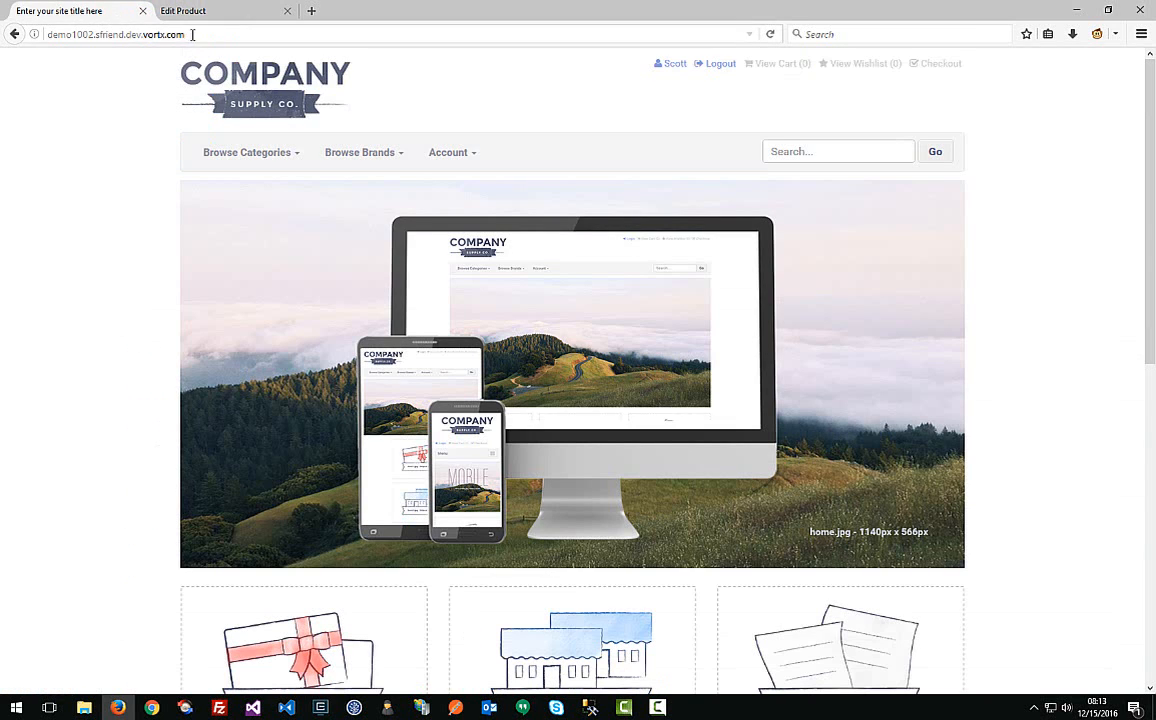
left_click(221, 34)
type("/")
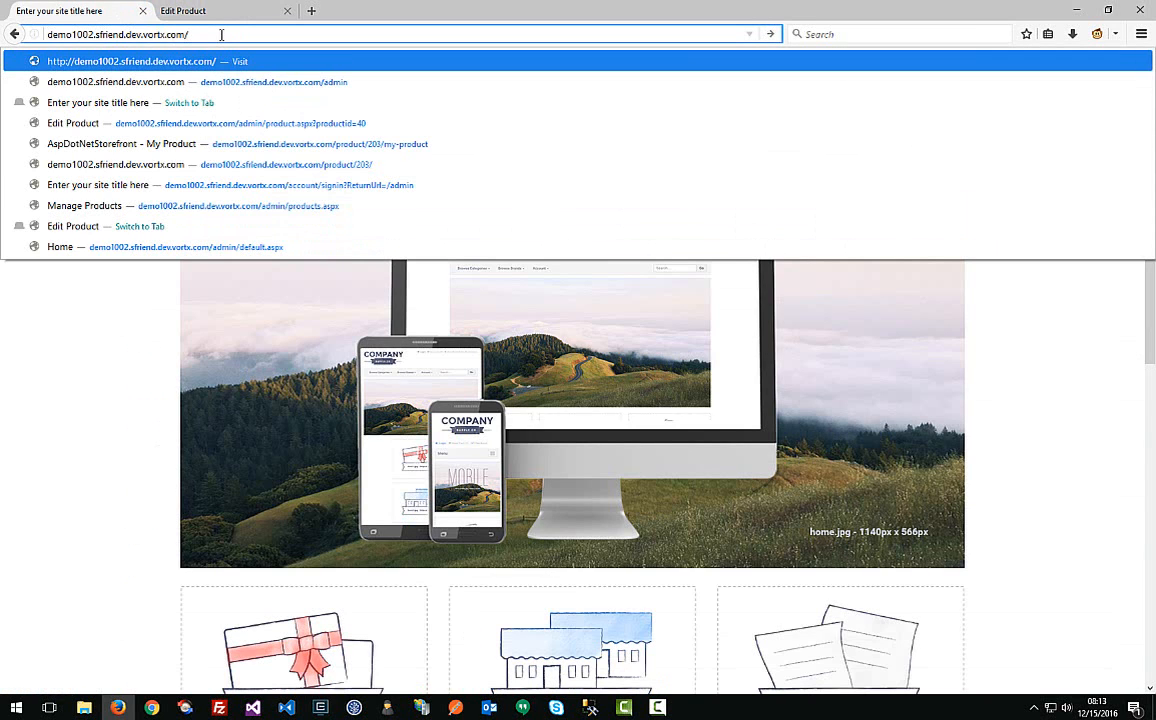
type("proudct")
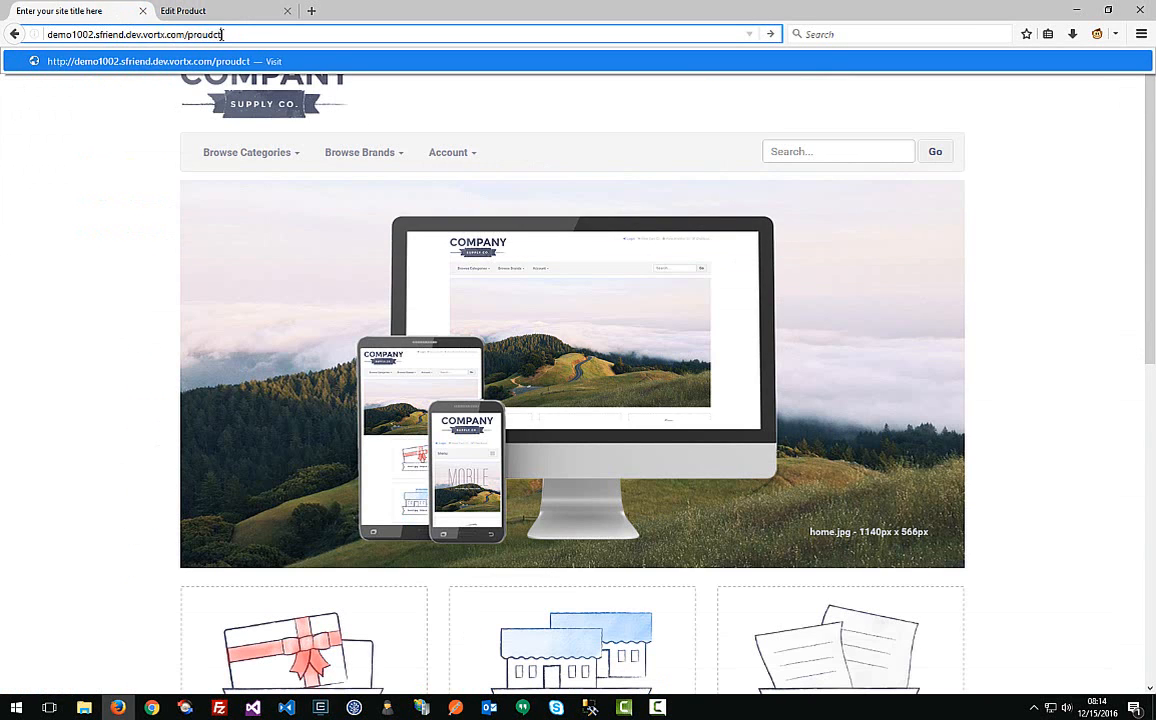
key("BackSpace")
key("BackSpace")
type("duct")
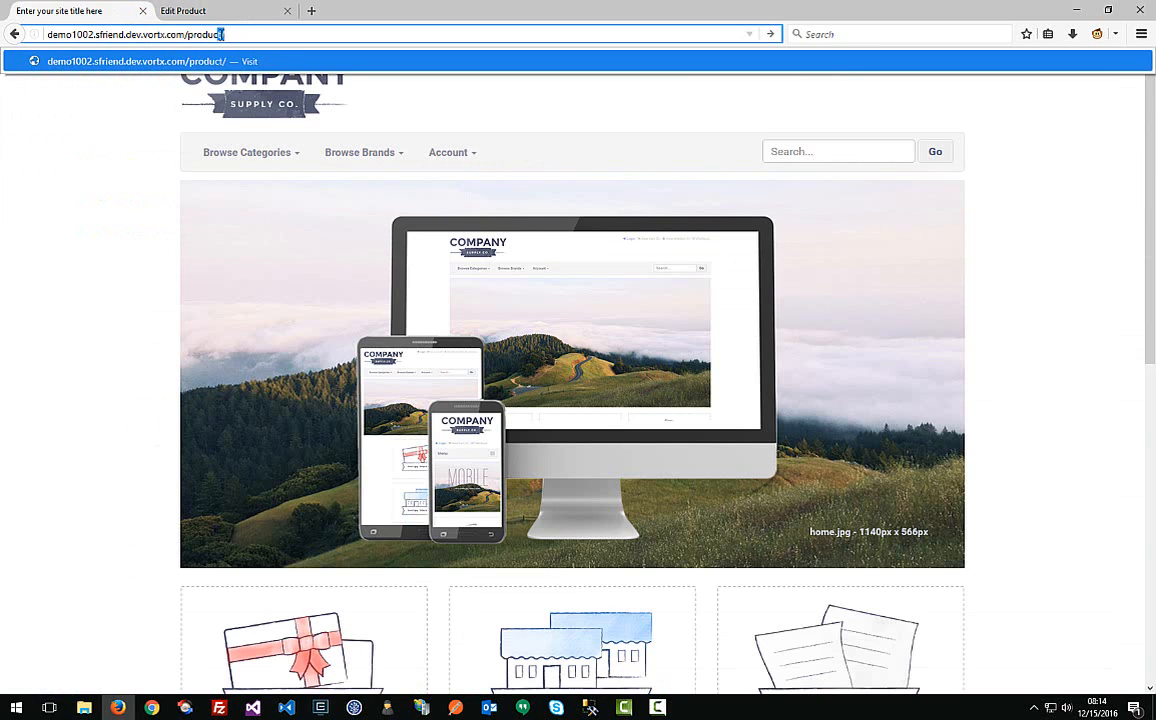
type("/204")
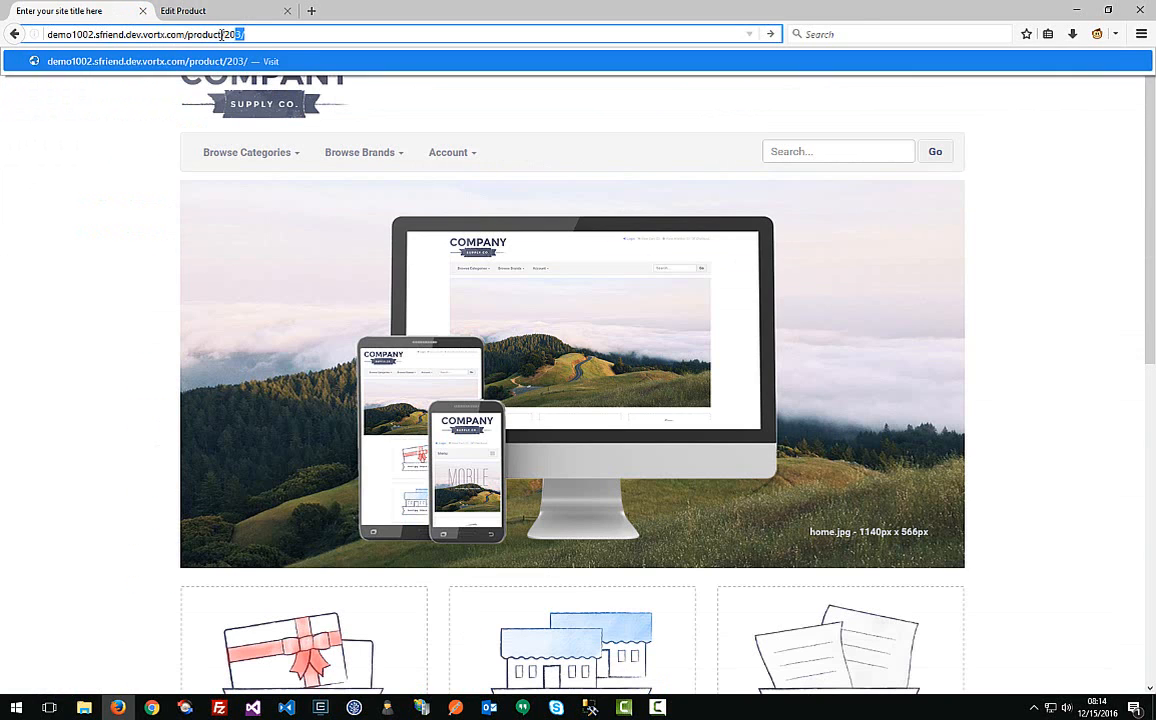
key("Return")
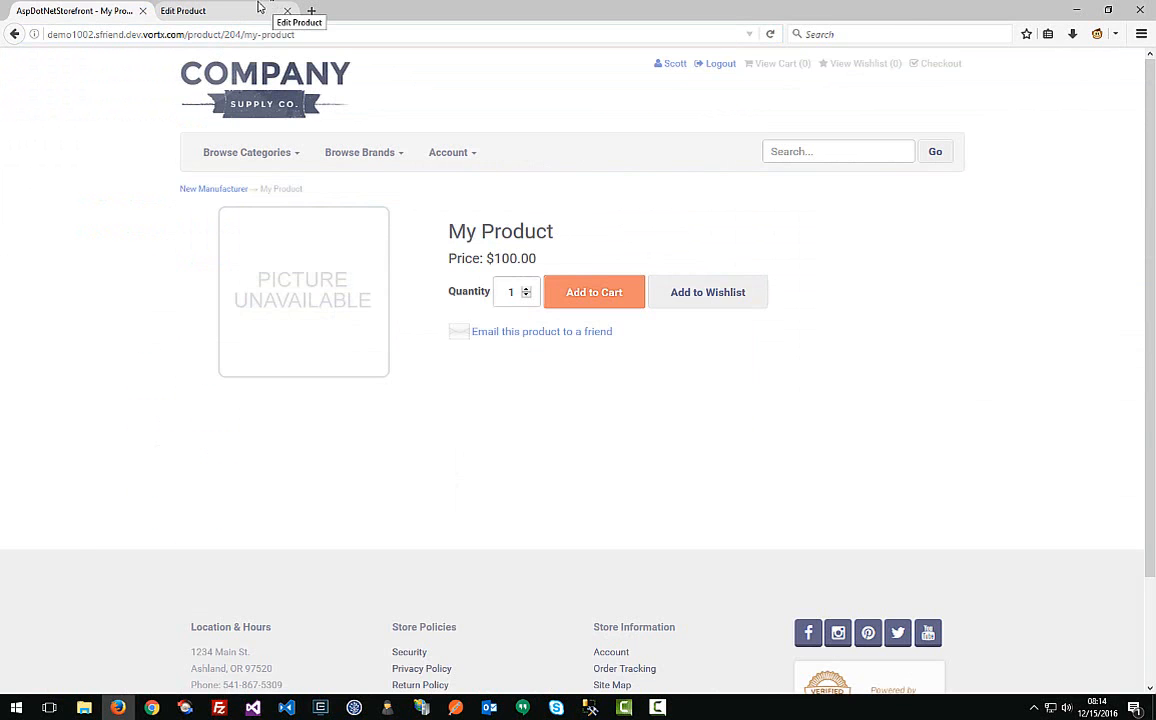
Step: Upload 40.jpg from the Scooters large folder as My Product's large image and save the product
left_click(228, 10)
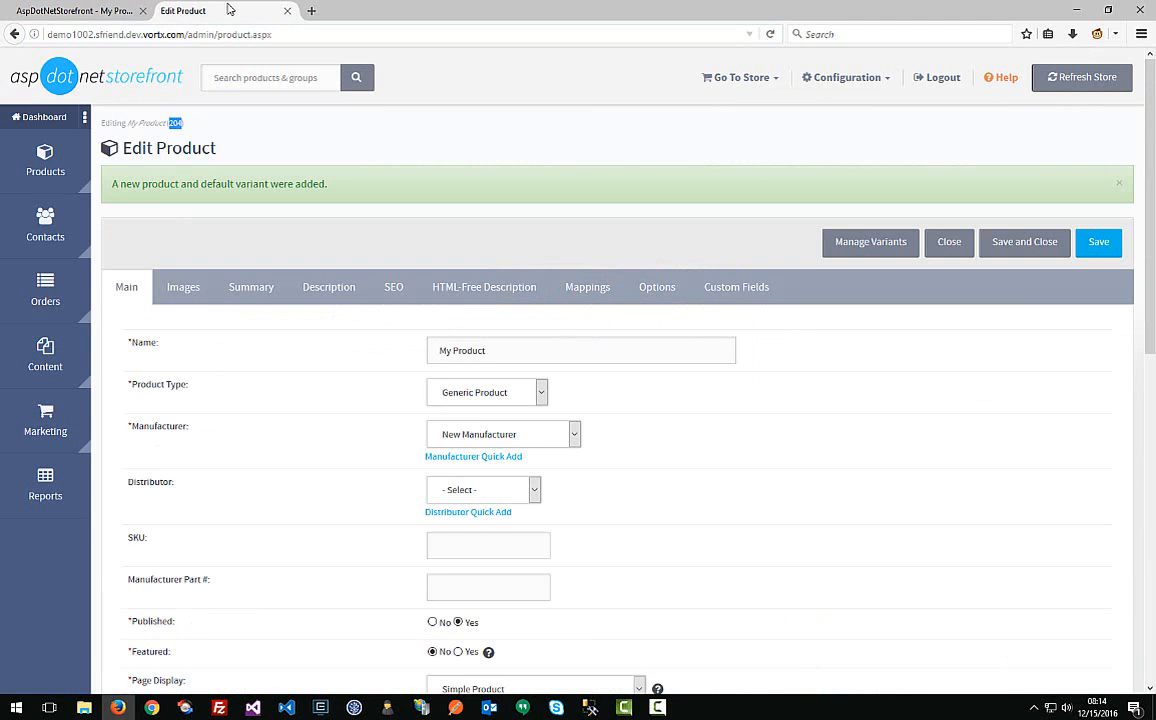
left_click(187, 294)
scroll(369, 397, "down", 5)
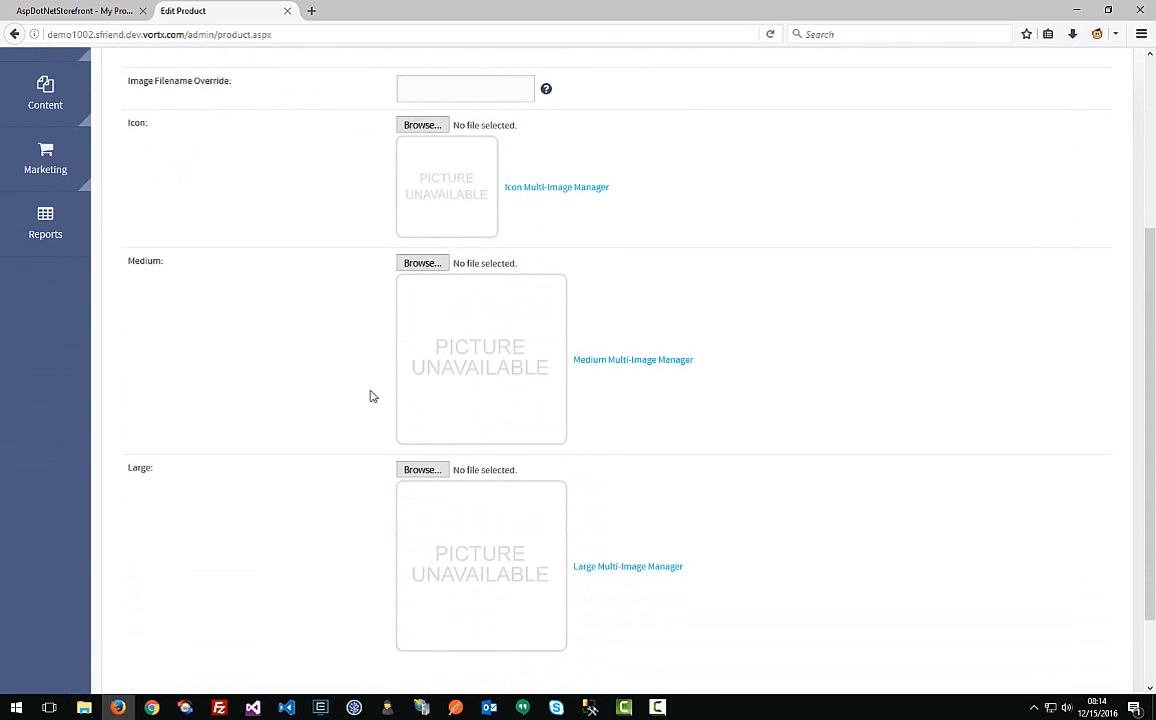
scroll(370, 396, "up", 2)
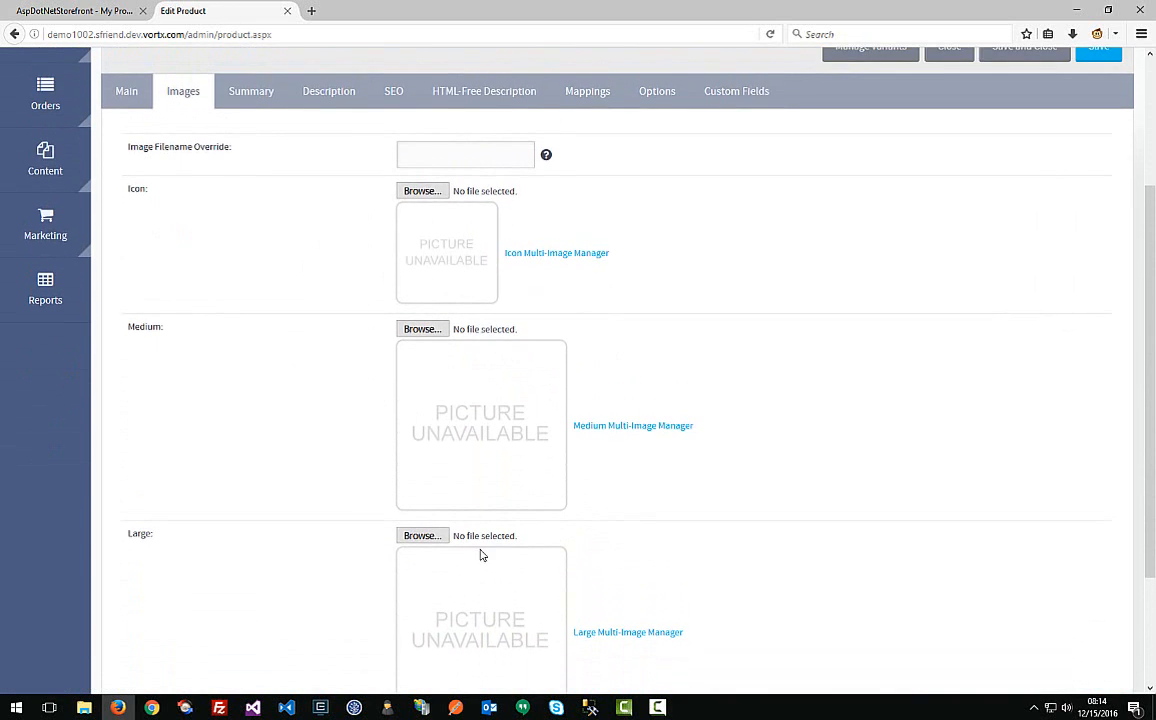
scroll(356, 397, "down", 1)
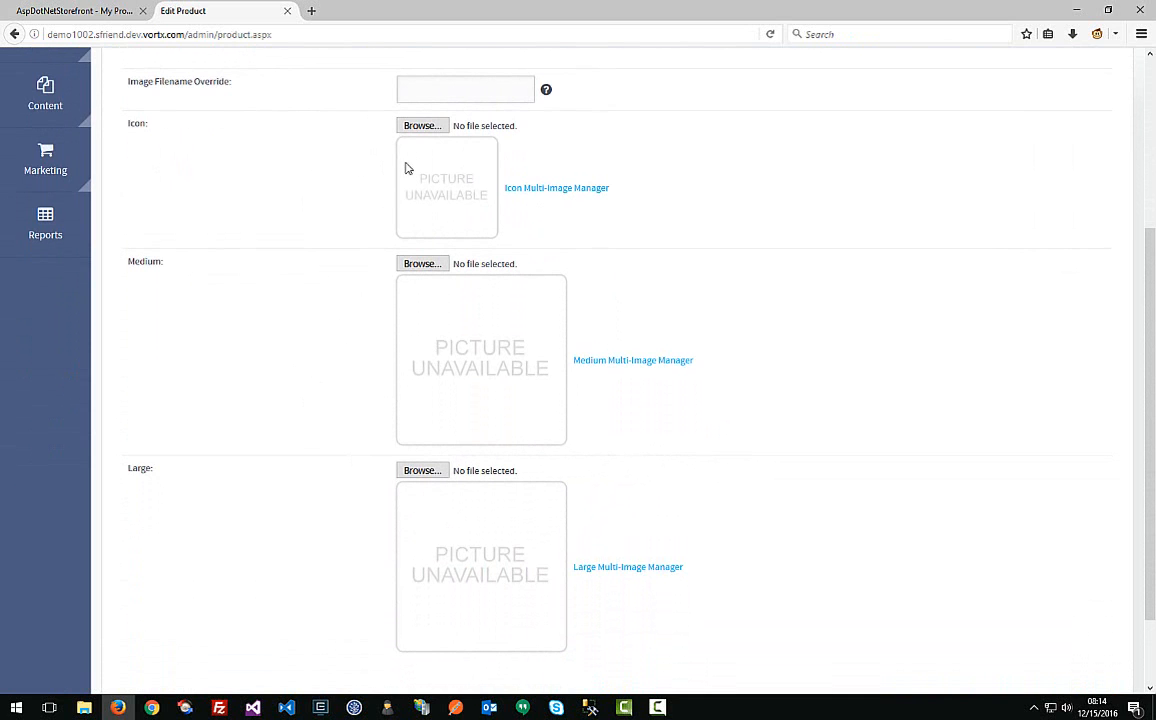
scroll(335, 245, "down", 1)
scroll(348, 260, "down", 1)
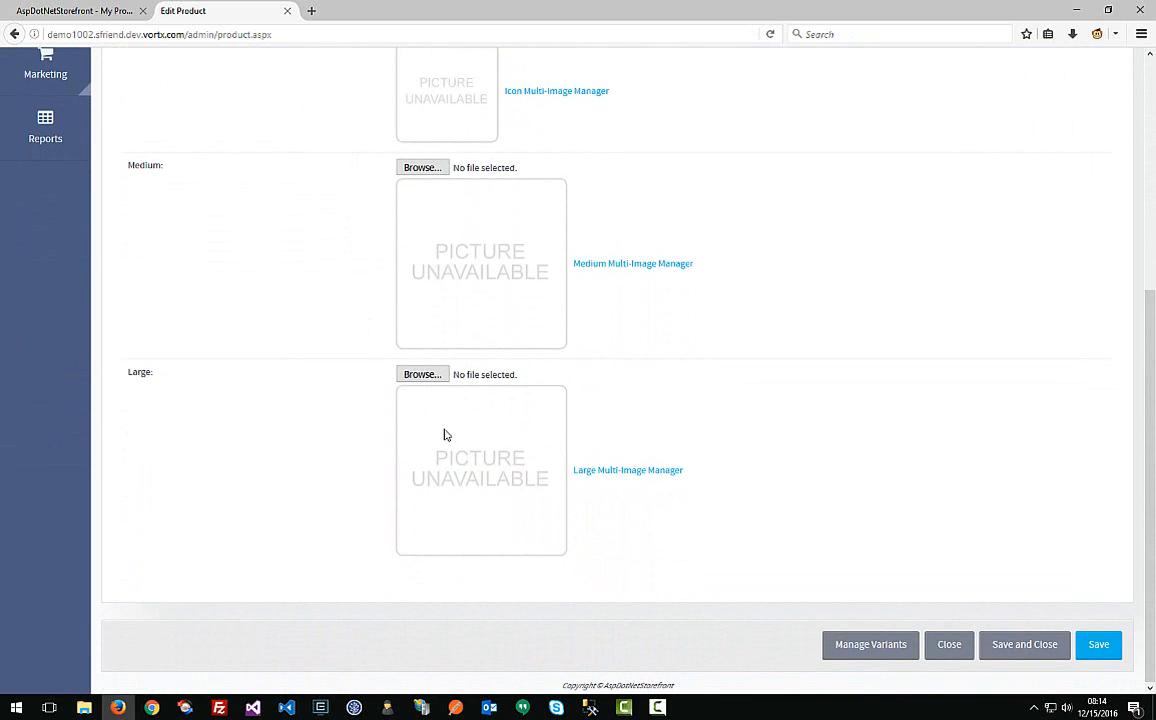
left_click(411, 374)
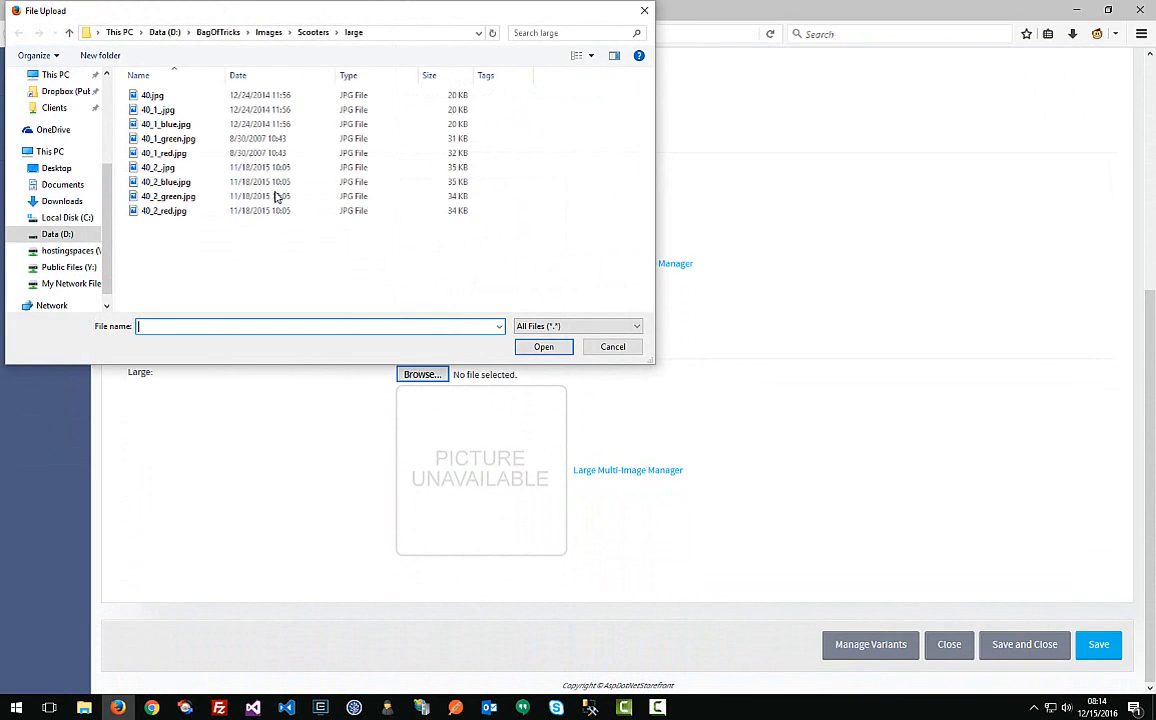
double_click(152, 98)
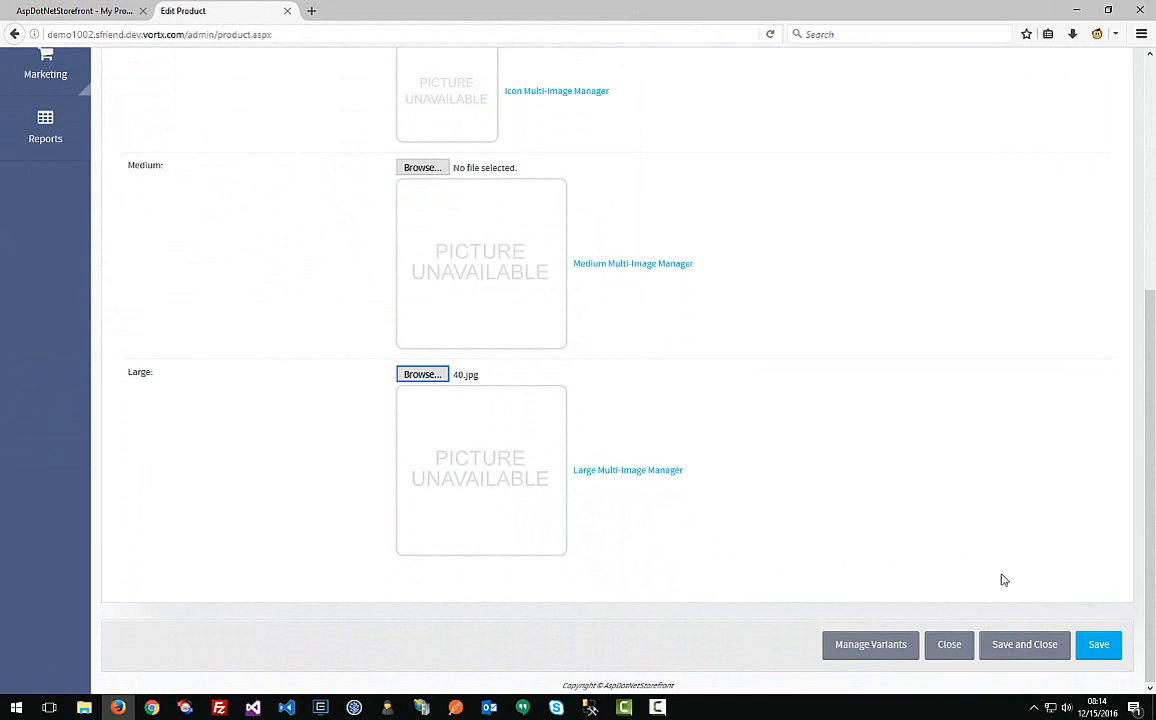
left_click(1099, 644)
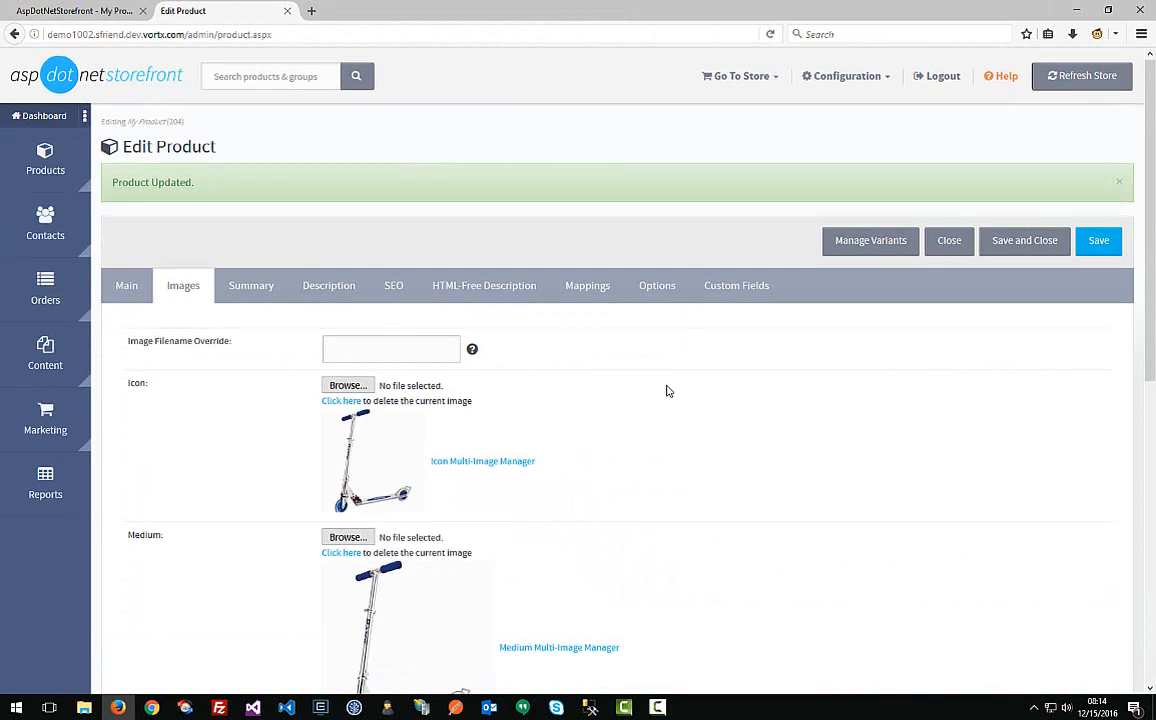
Step: Look over the product's saved images, then refresh the store and view My Product's storefront page
scroll(666, 390, "down", 5)
scroll(604, 408, "up", 5)
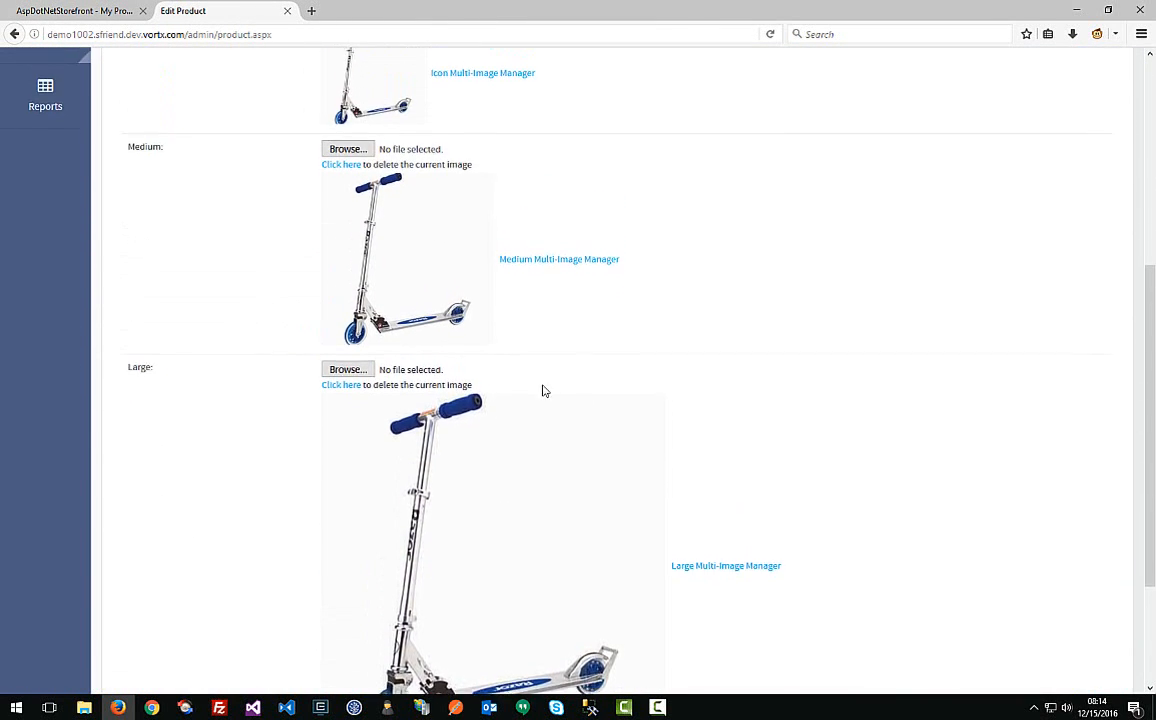
scroll(645, 403, "up", 4)
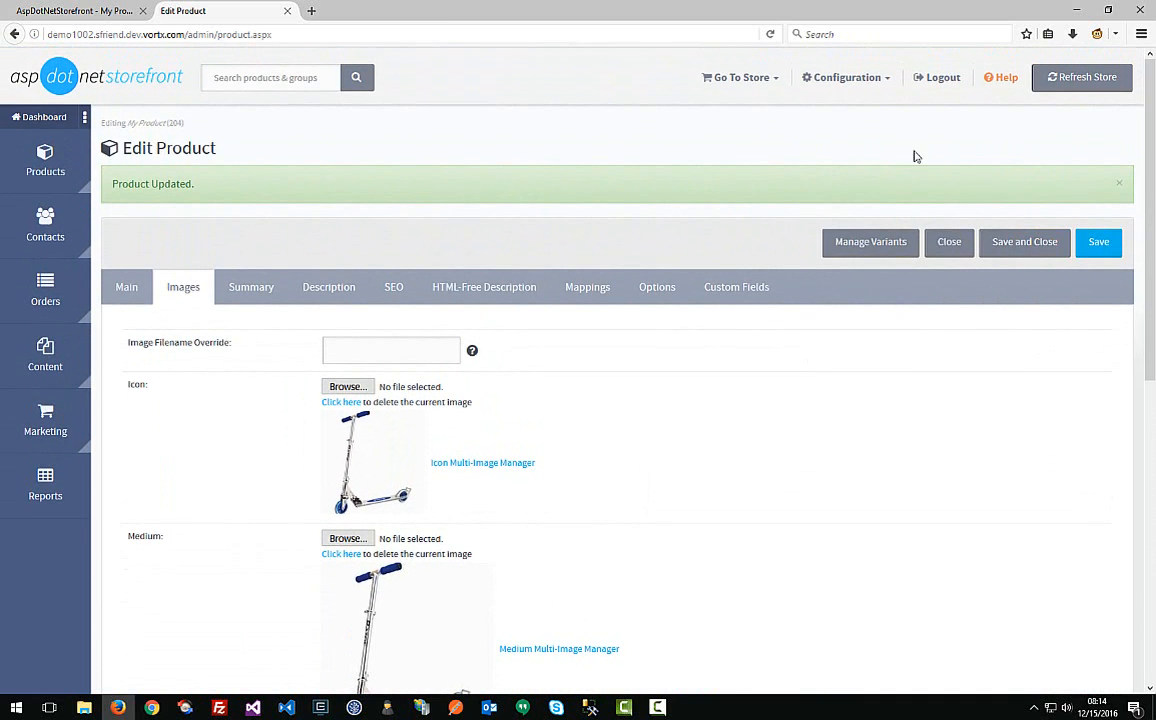
left_click(1083, 88)
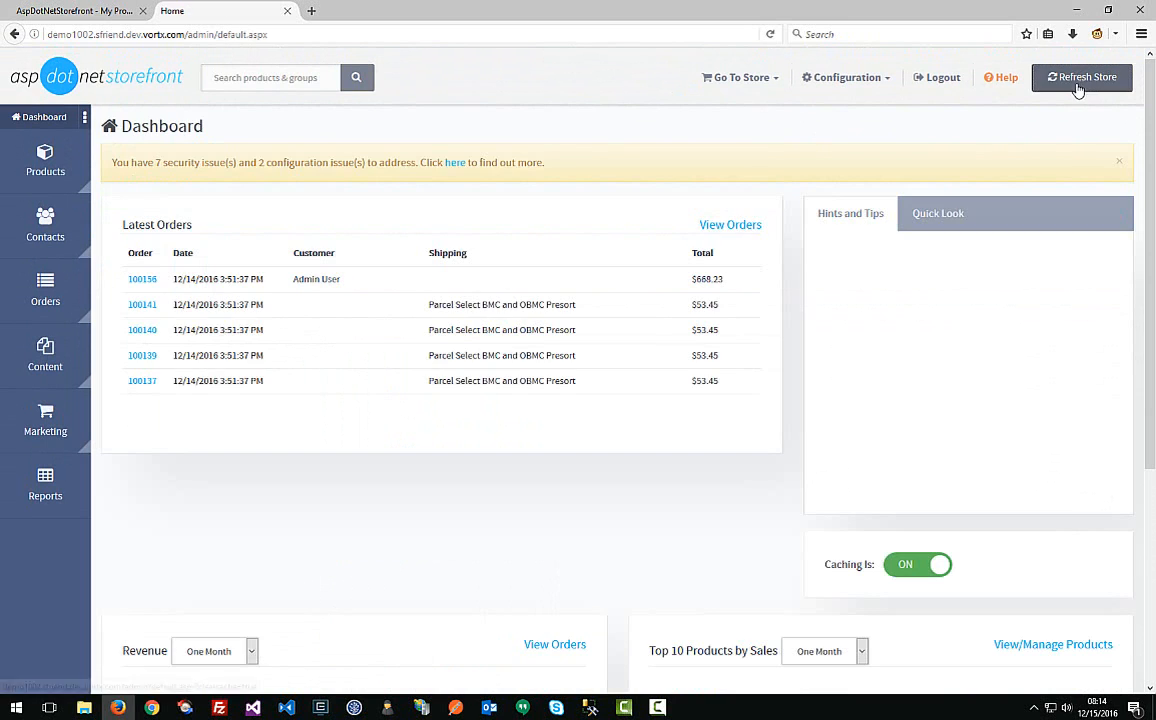
left_click(80, 11)
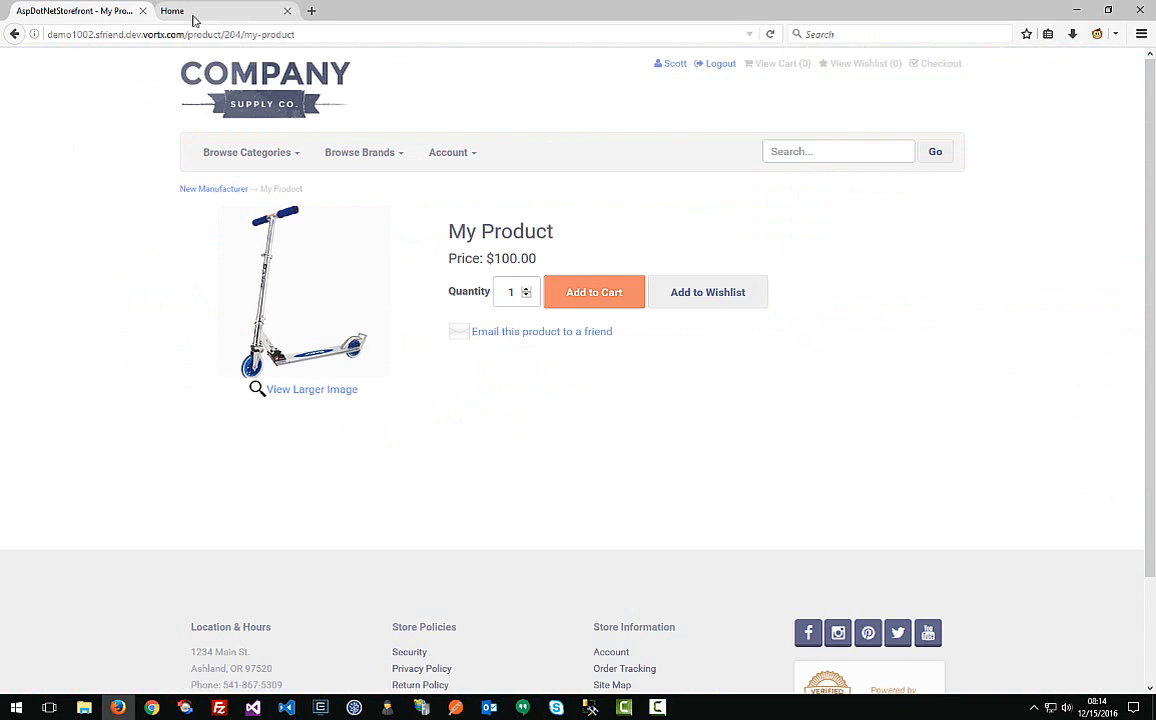
Step: In the store admin, filter the managed products by the name "my product" and open My Product for editing
left_click(194, 12)
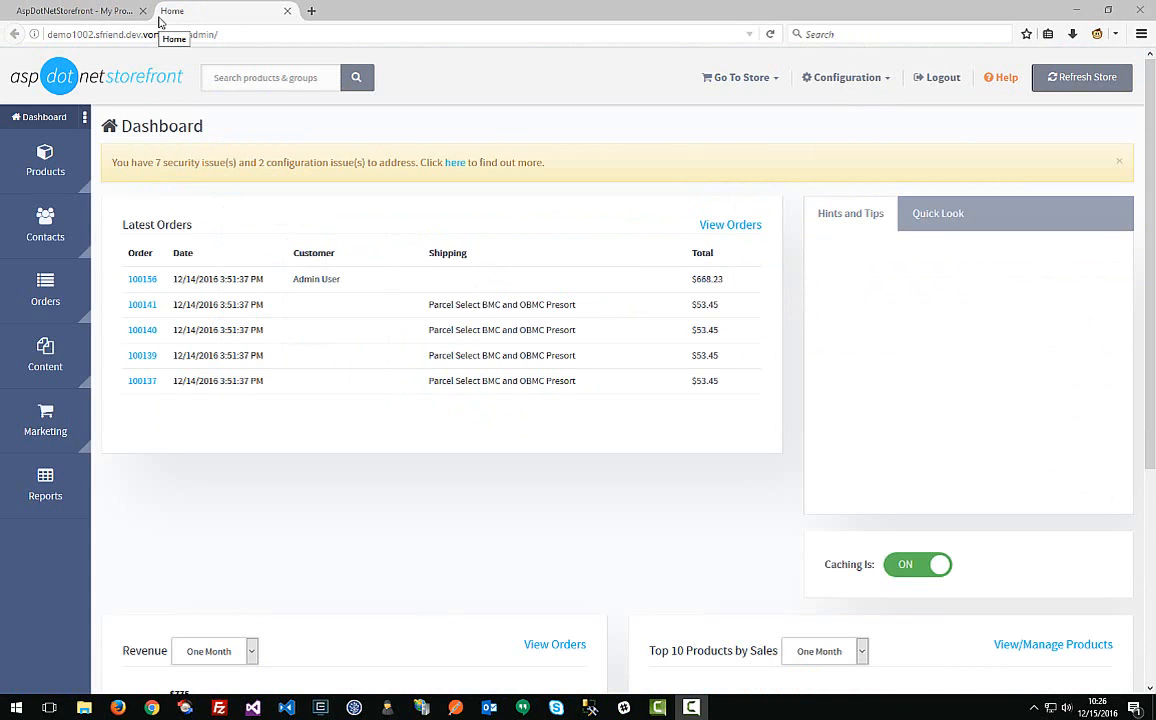
mouse_move(68, 160)
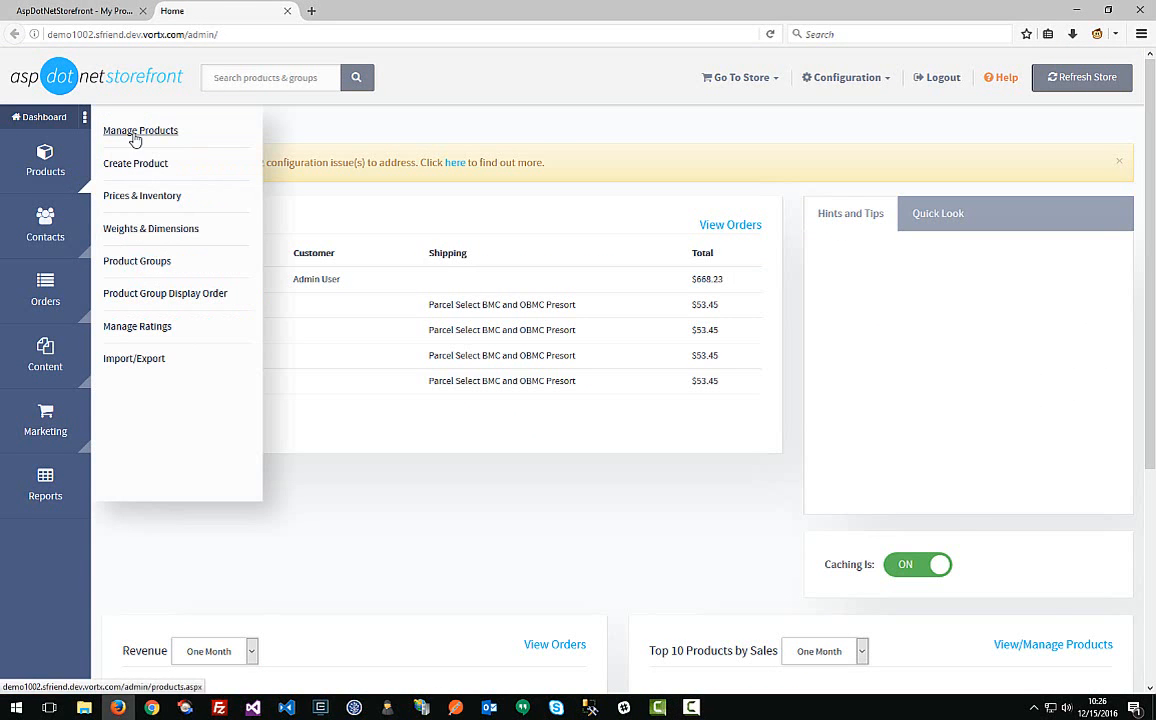
left_click(138, 131)
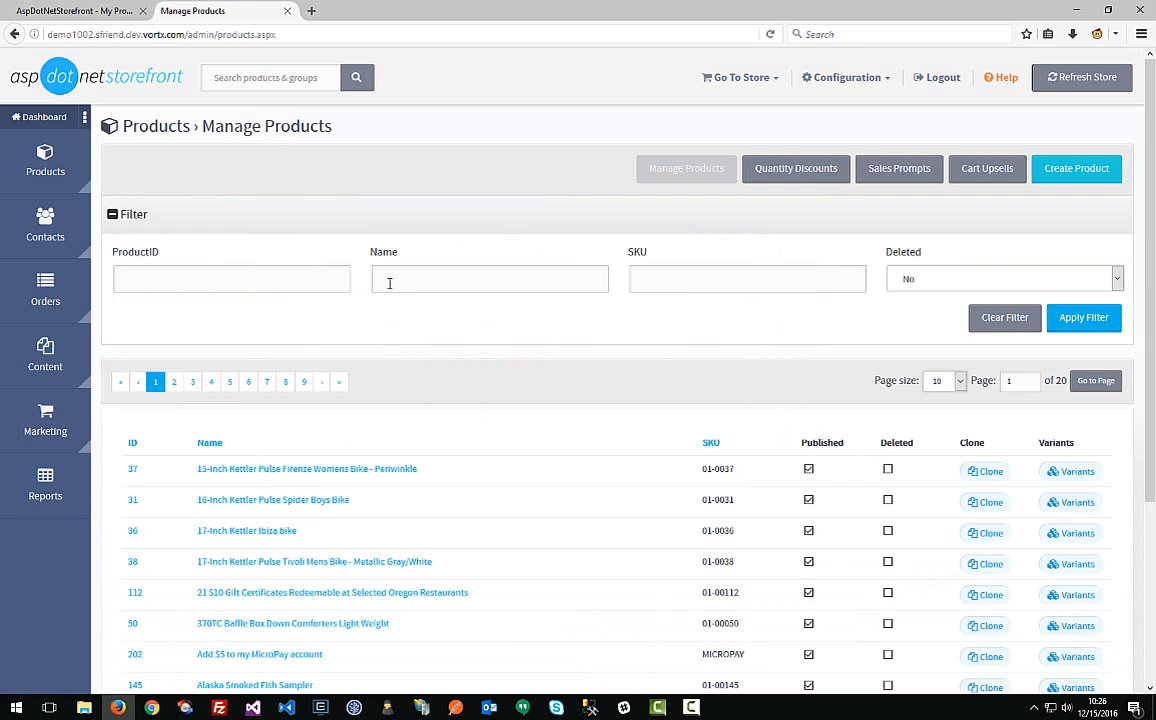
left_click(405, 278)
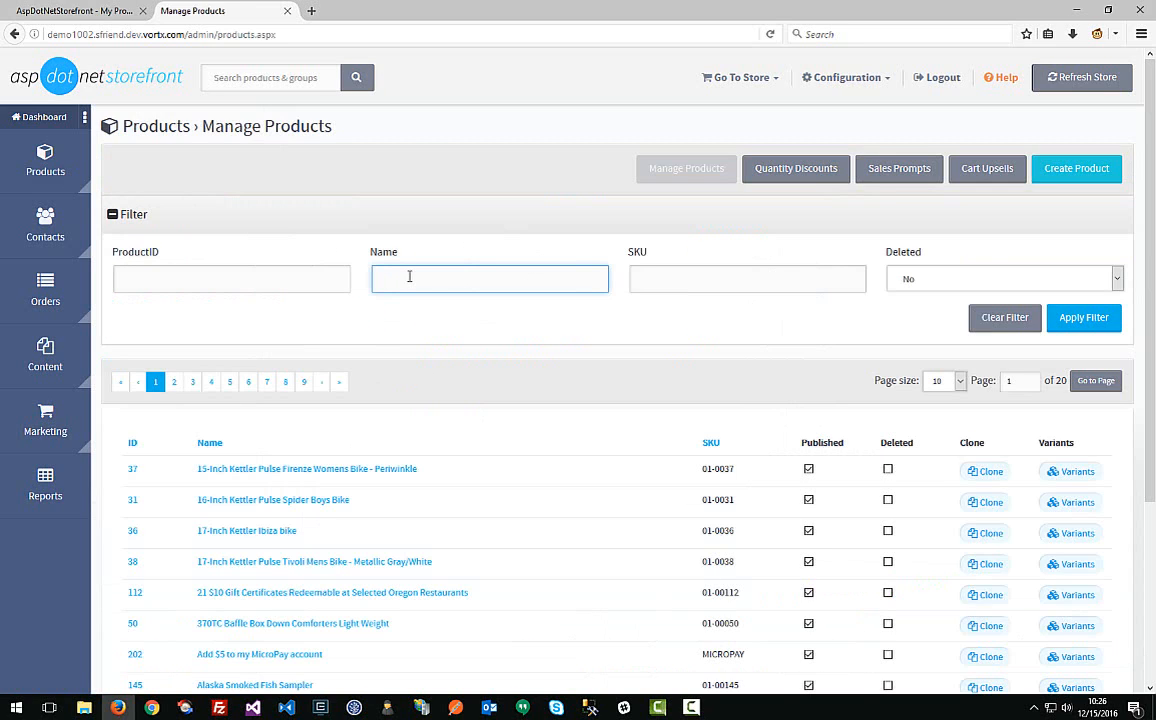
type("my product")
key("Return")
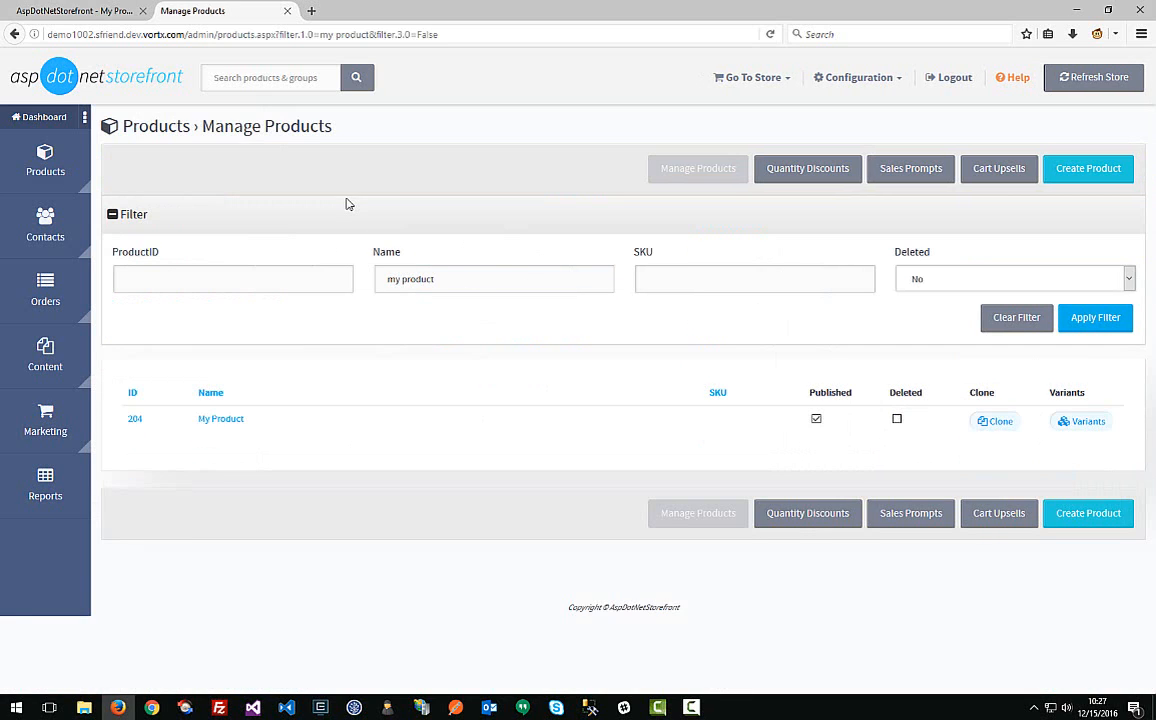
left_click(236, 422)
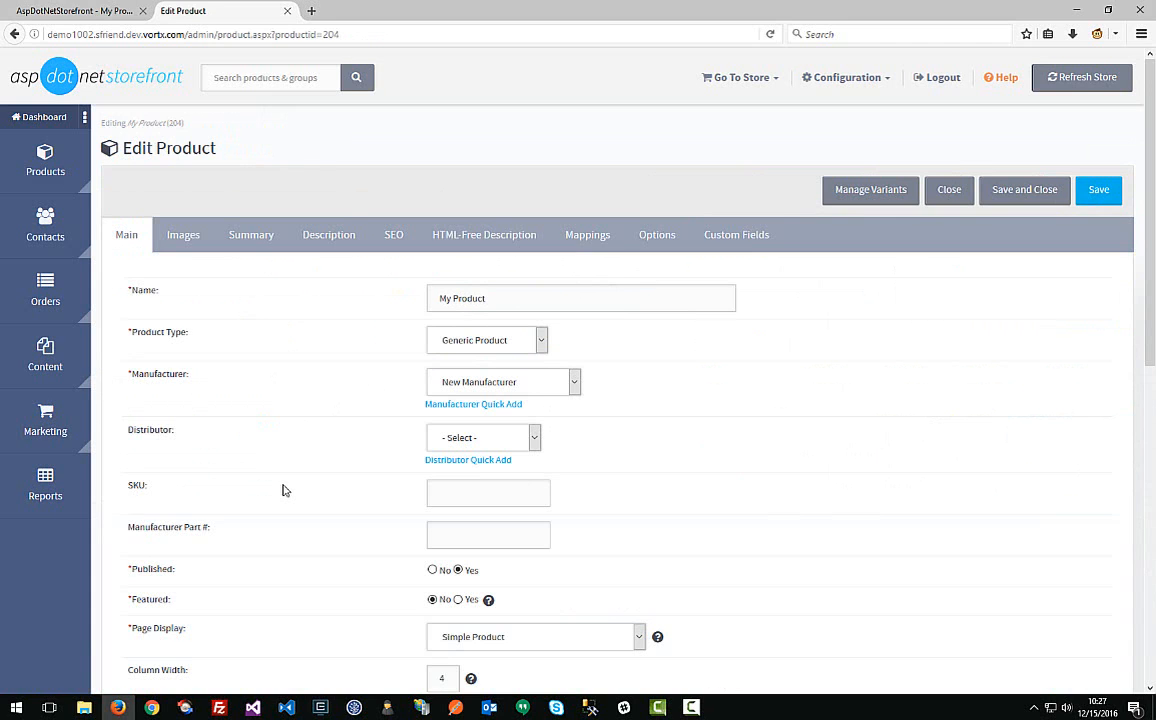
Step: Open My Product's default variant from its variant list and name it "Variant One"
left_click(870, 190)
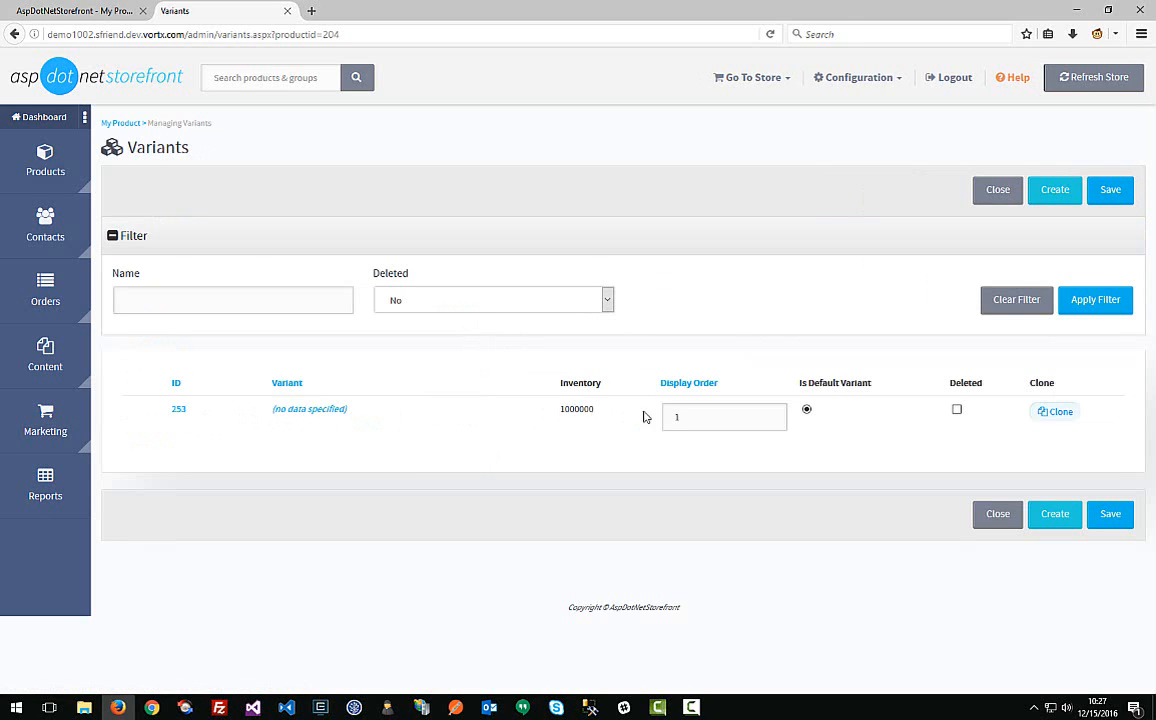
left_click(320, 411)
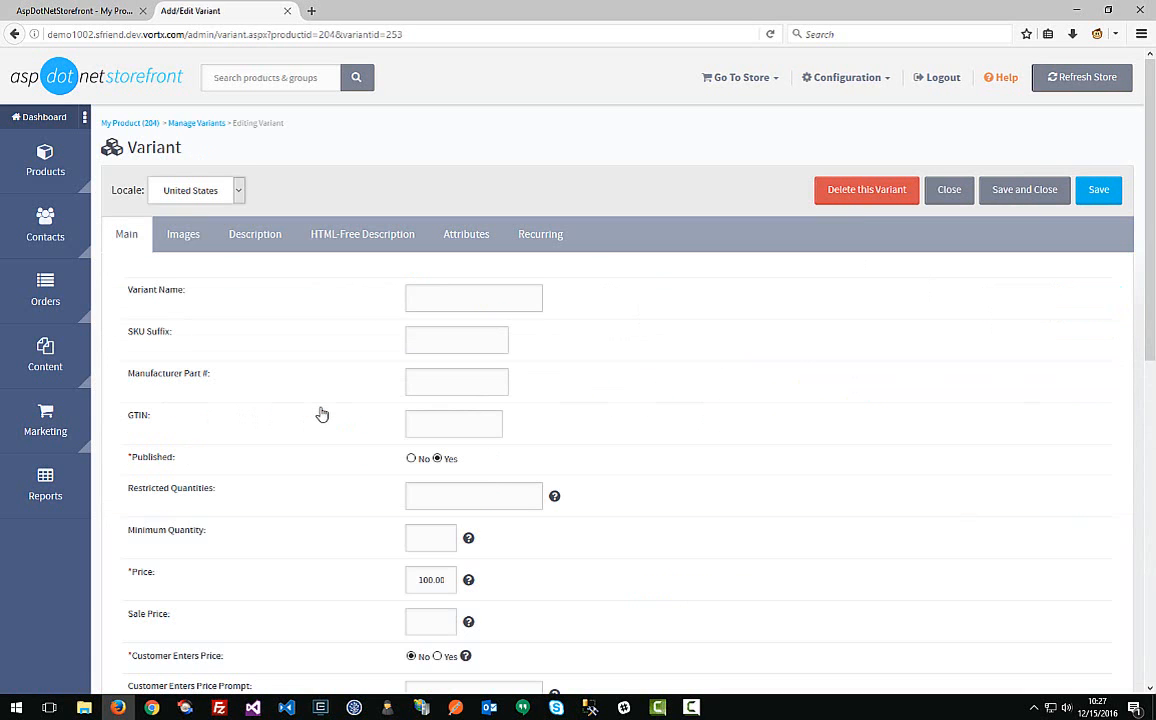
left_click(430, 298)
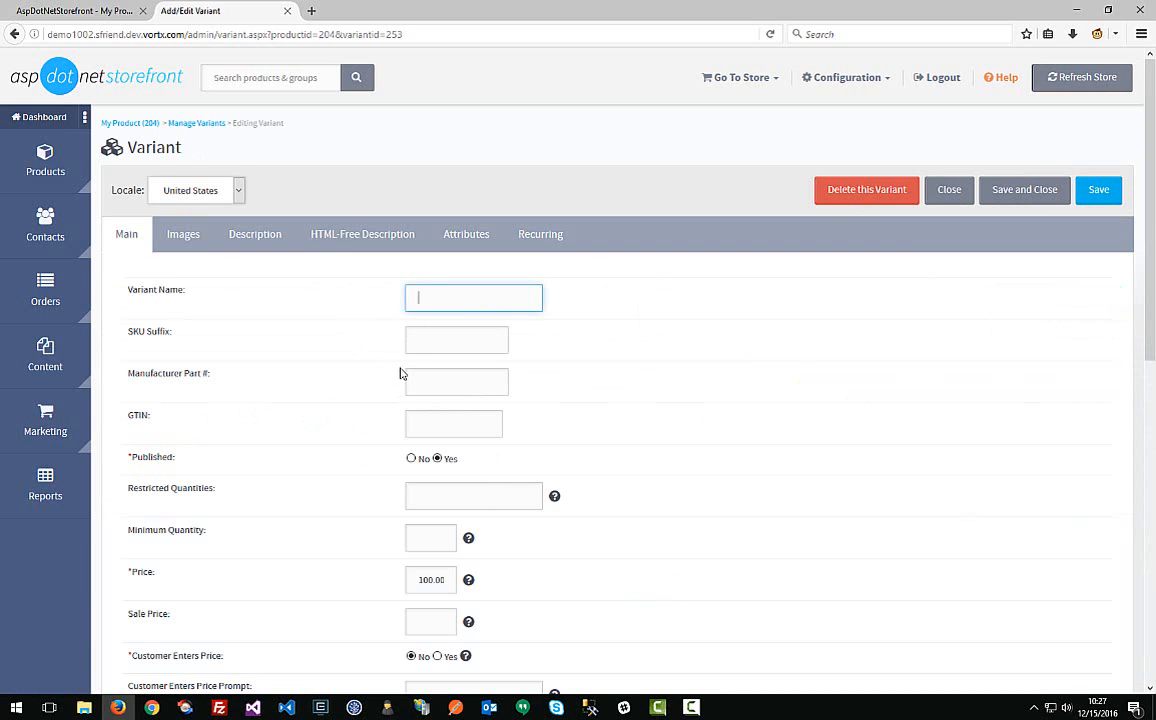
scroll(381, 416, "down", 3)
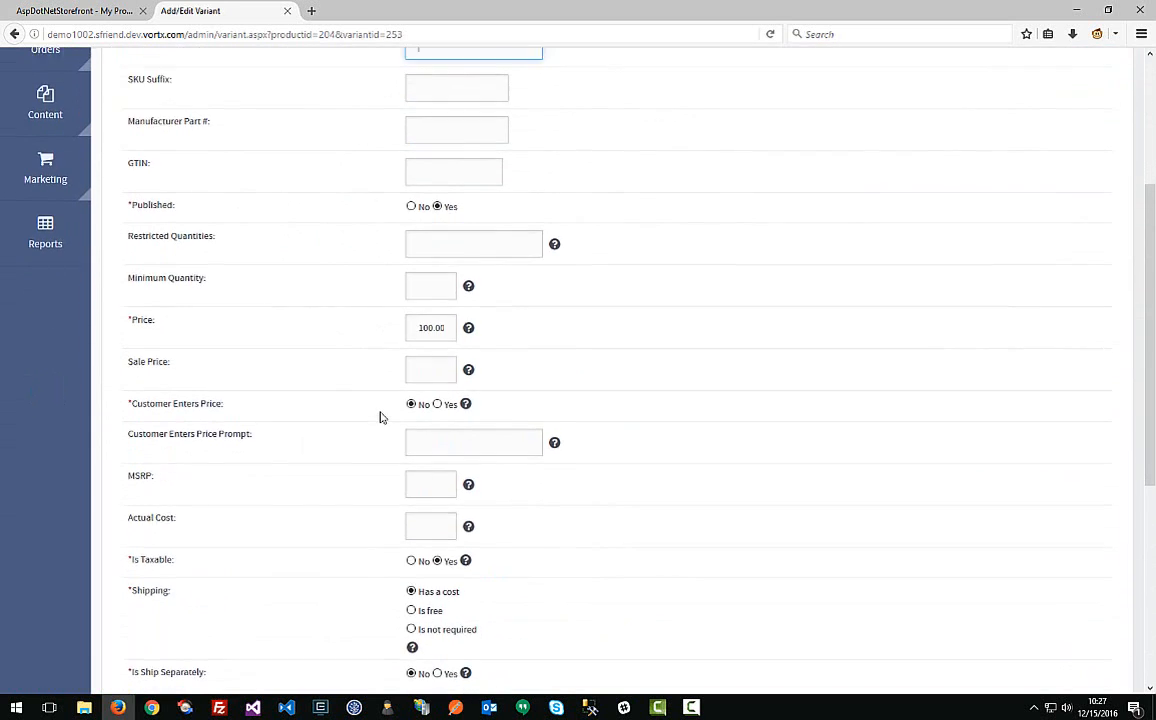
scroll(384, 413, "up", 3)
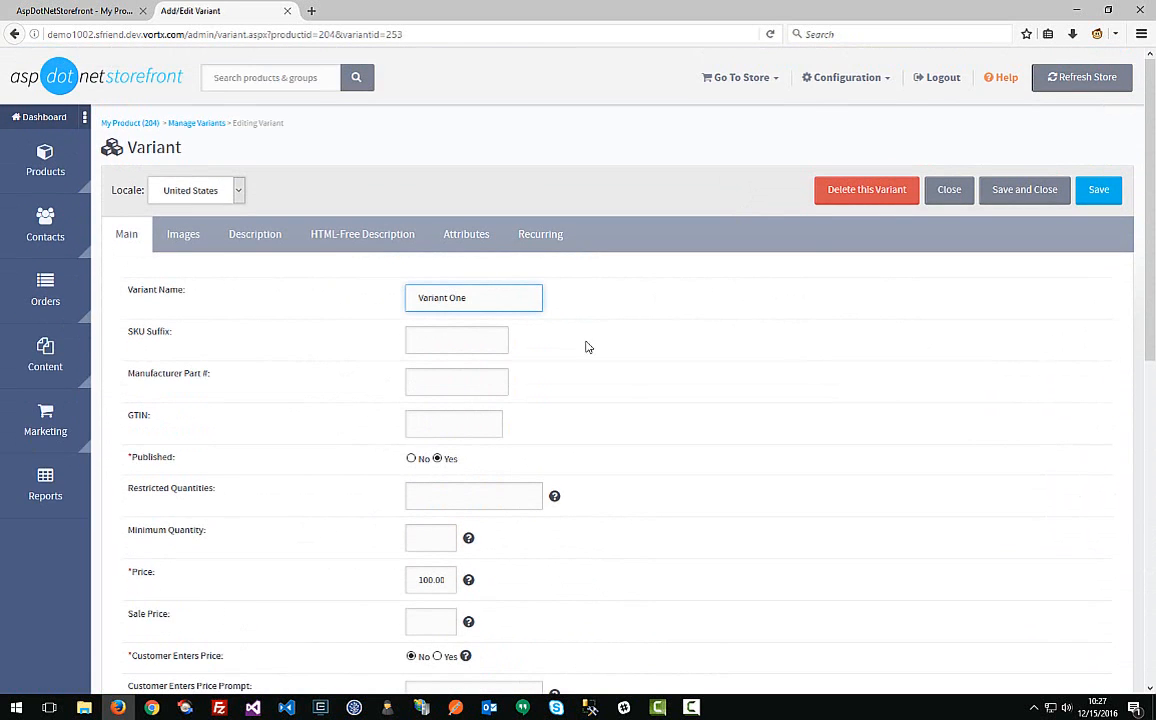
Step: Give Variant One a sale price of 90, keep its regular price at 100.00, and save the variant
scroll(550, 373, "down", 1)
scroll(498, 361, "down", 6)
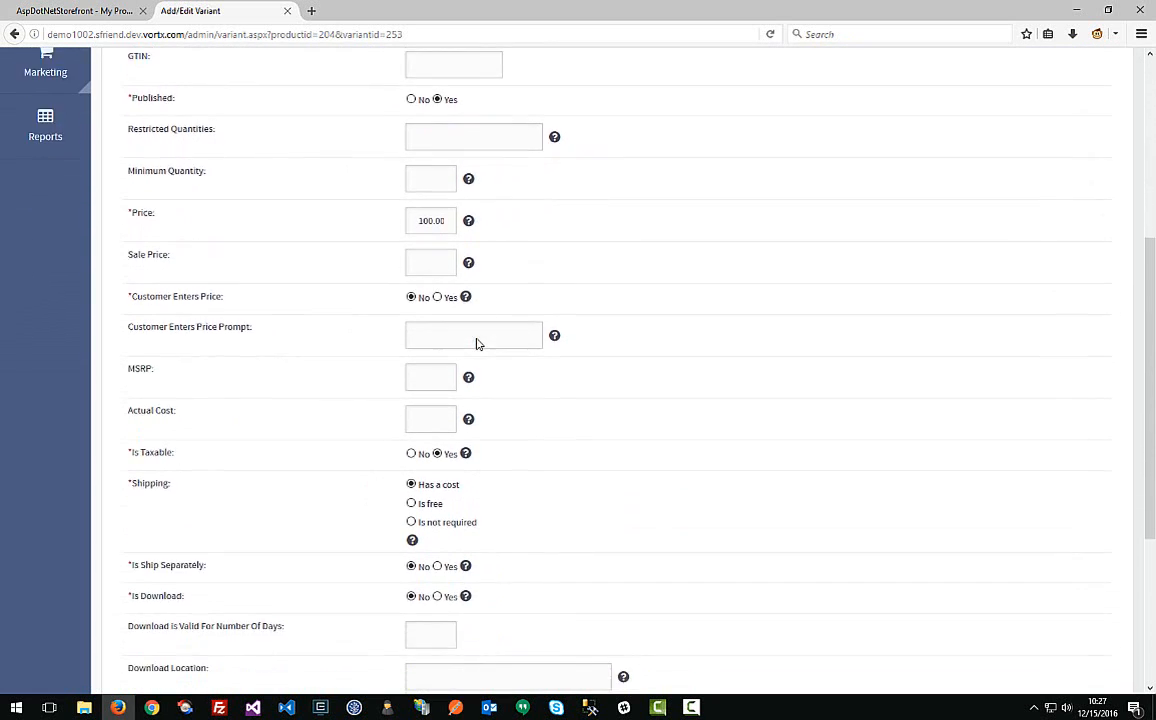
scroll(473, 350, "down", 2)
scroll(451, 343, "up", 3)
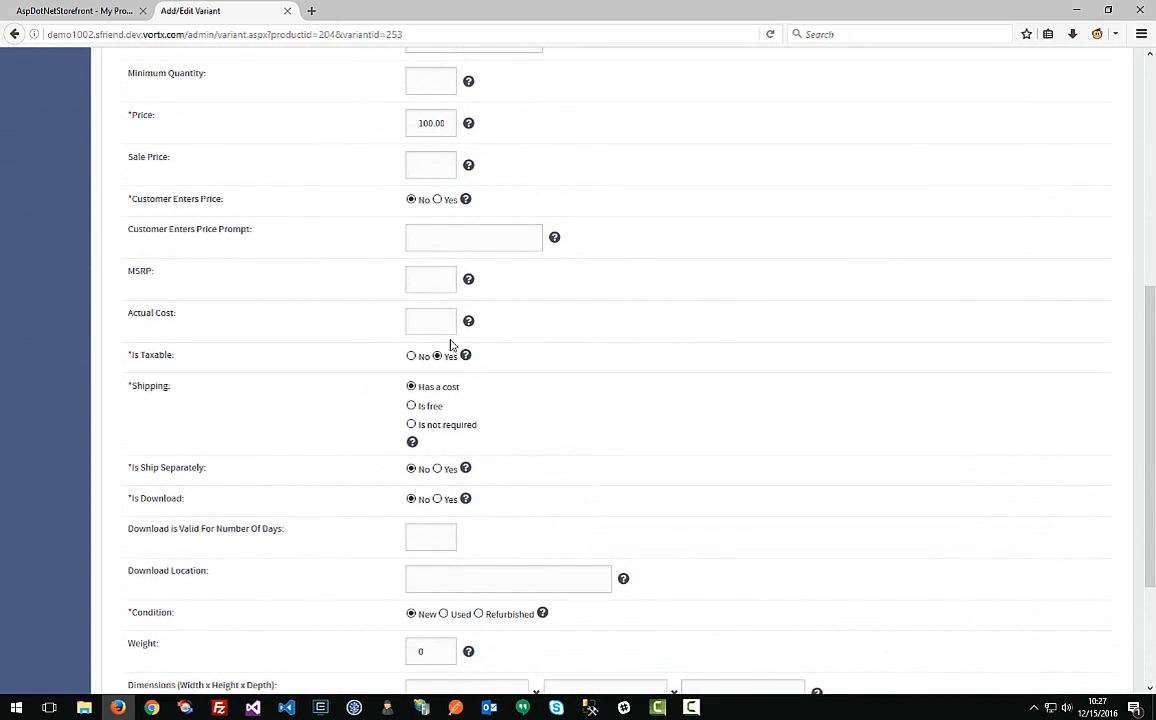
double_click(424, 128)
left_click(417, 172)
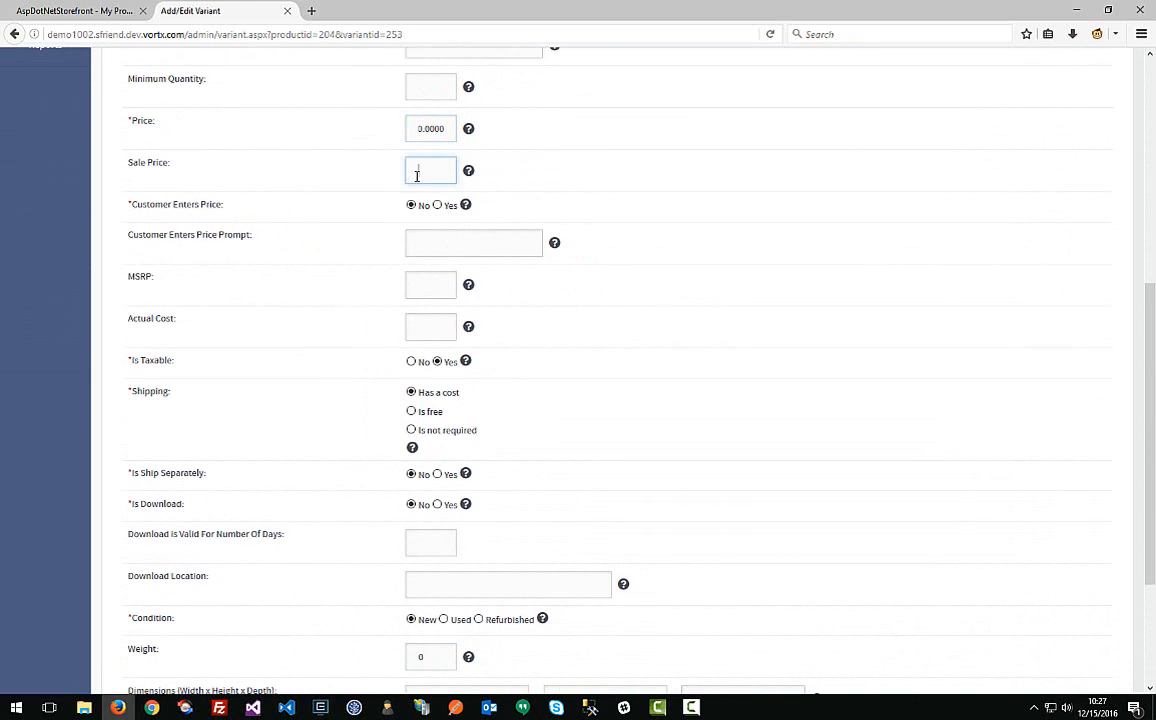
type("1")
key("Escape")
scroll(366, 382, "down", 3)
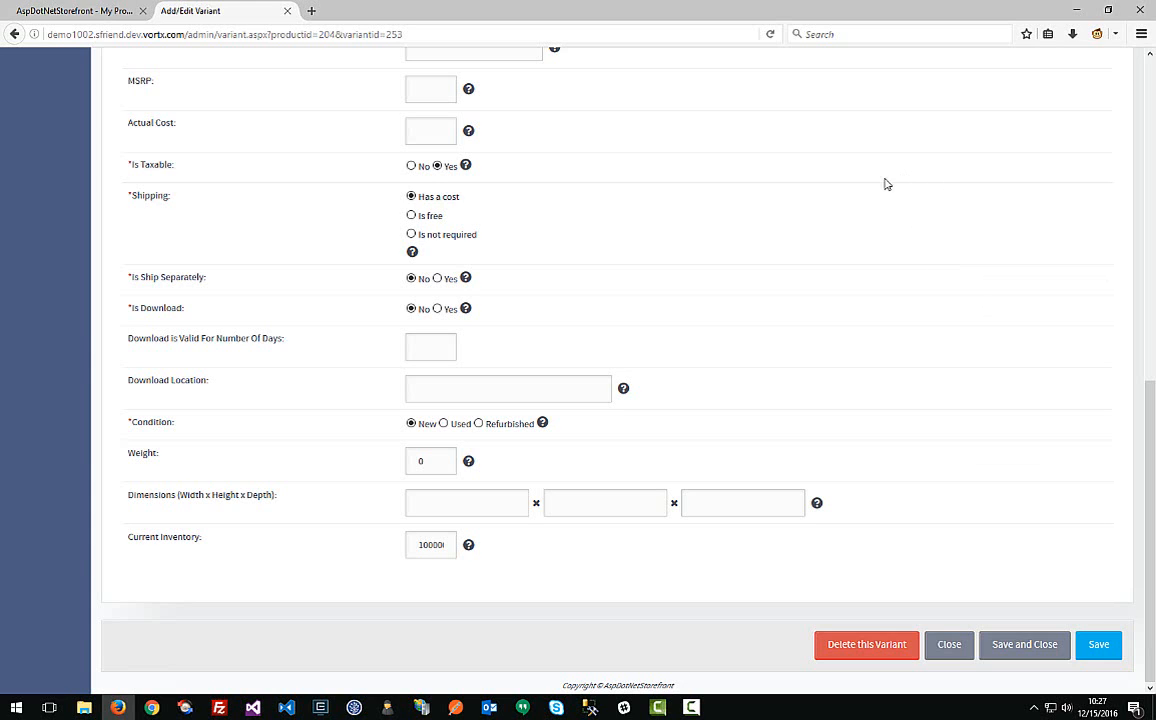
left_click(1081, 645)
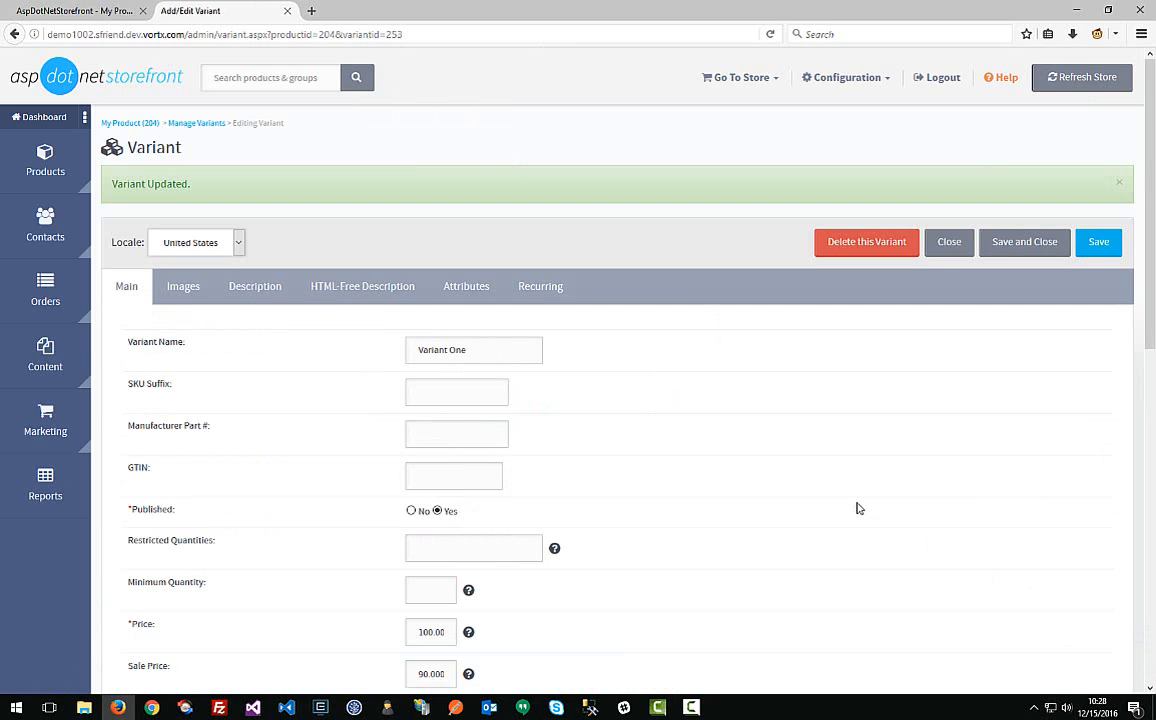
left_click_drag(476, 350, 379, 332)
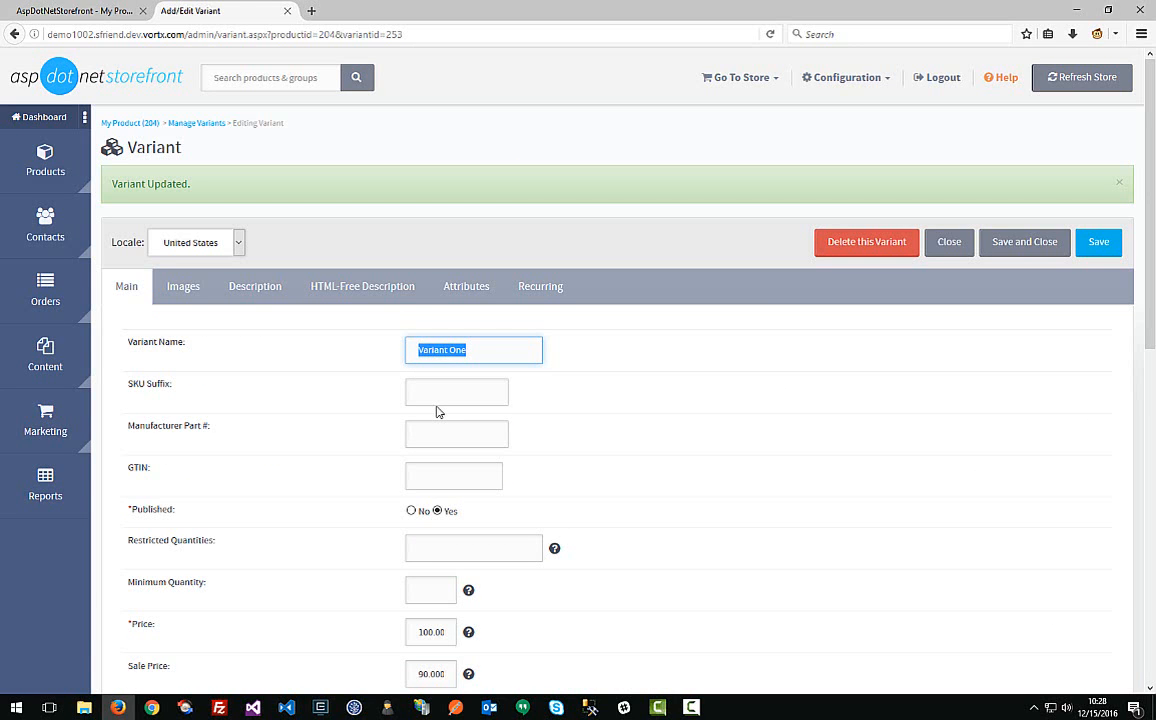
left_click(458, 350)
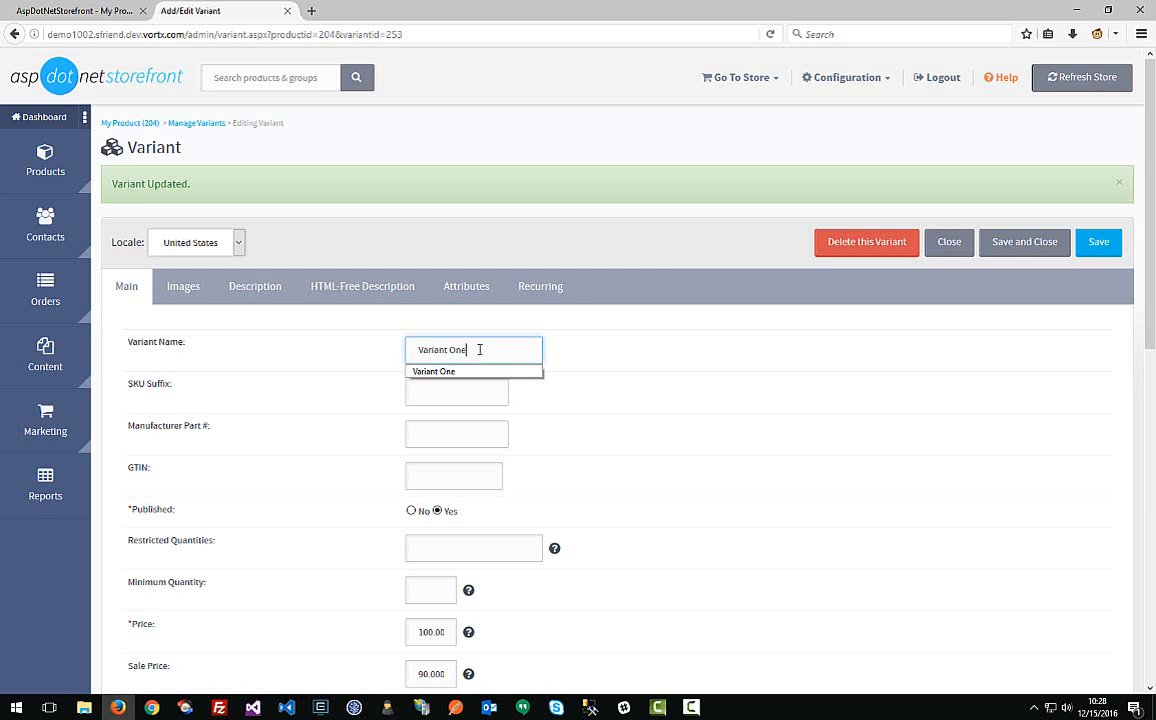
left_click_drag(400, 343, 568, 354)
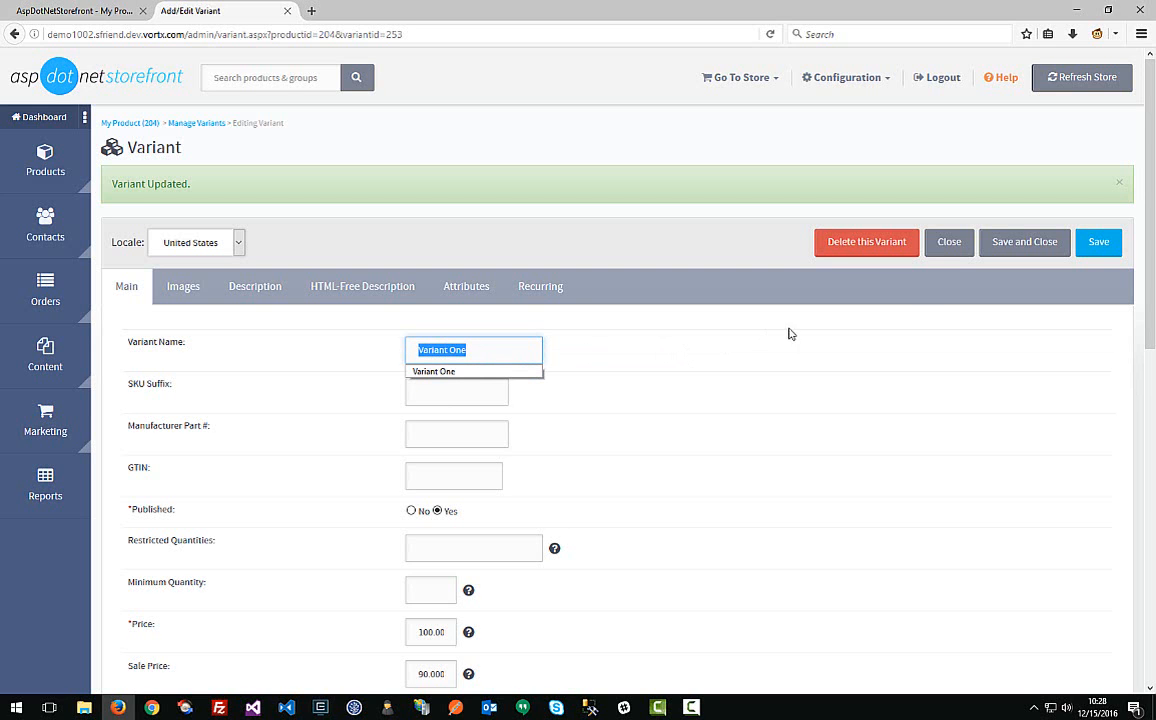
Step: Close the variant's edit page and clone Variant One in the product's variant list
left_click(950, 243)
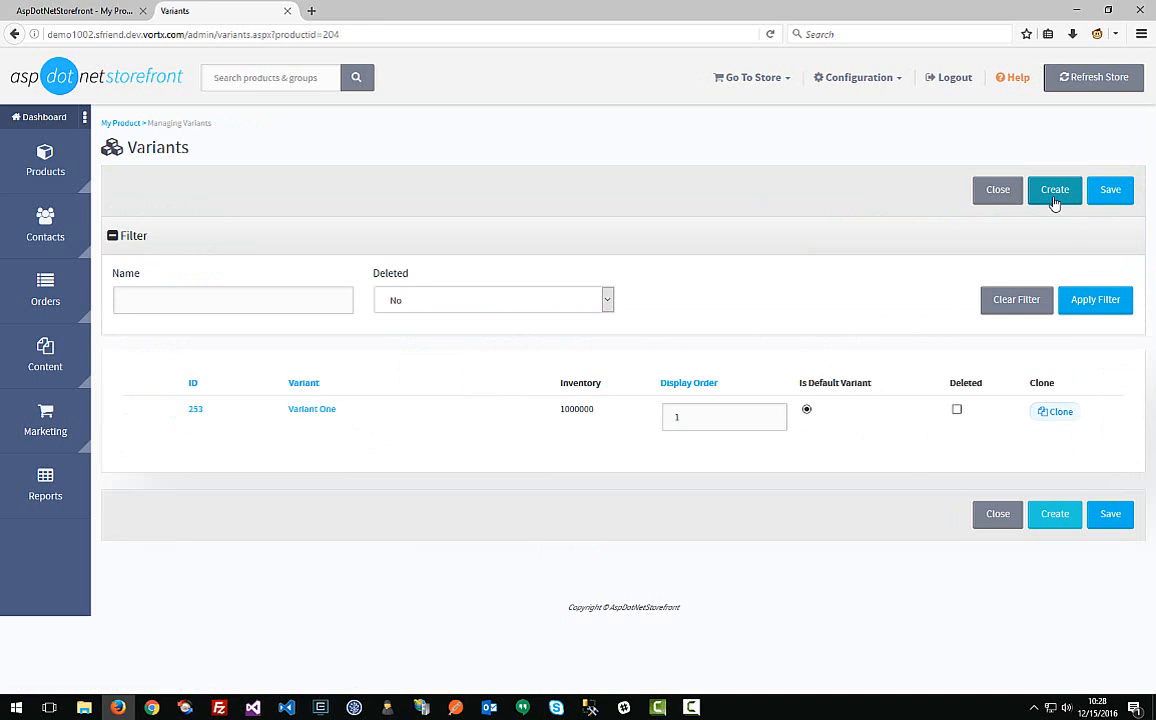
left_click(1055, 412)
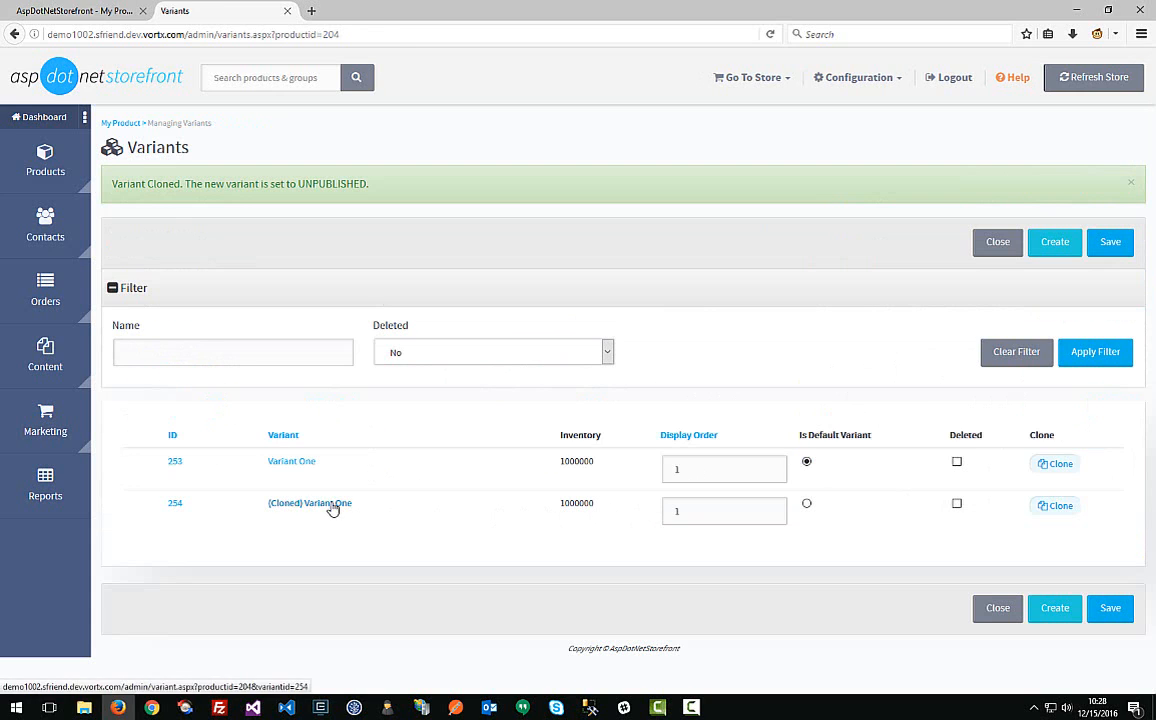
Step: Open the cloned variant, rename it "Variant Two" and set it as published
left_click(333, 507)
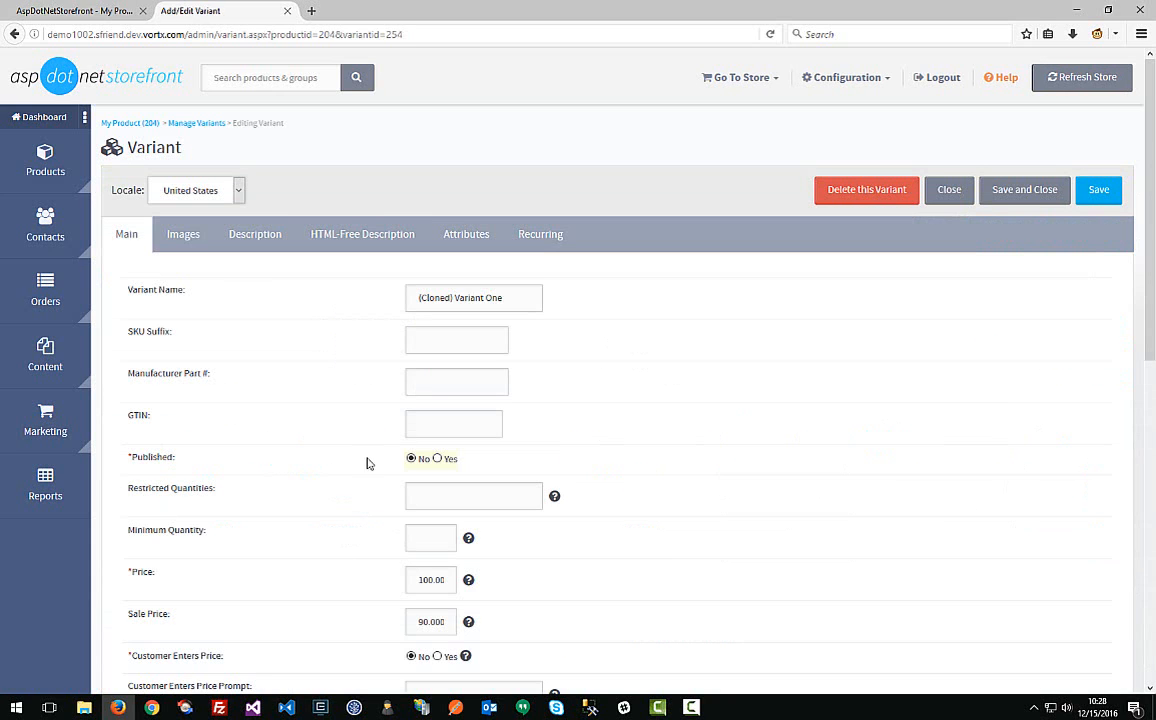
left_click_drag(453, 297, 366, 307)
key("BackSpace")
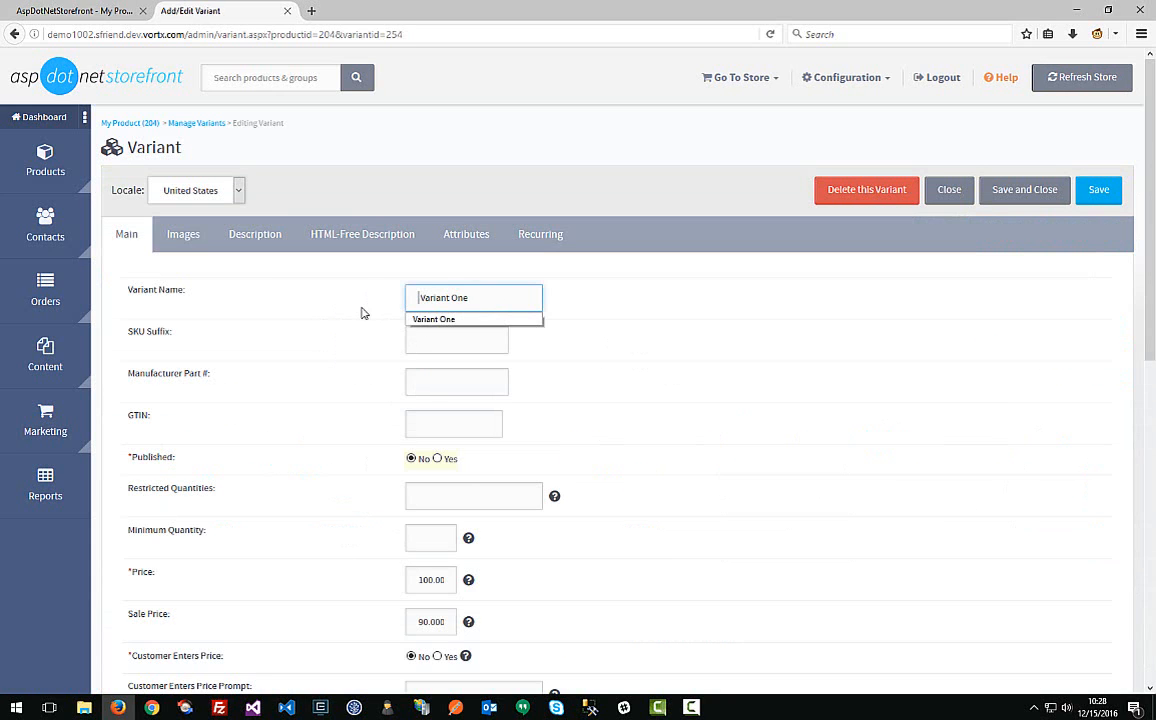
key("Escape")
key("BackSpace")
key("BackSpace")
key("BackSpace")
type("Twp")
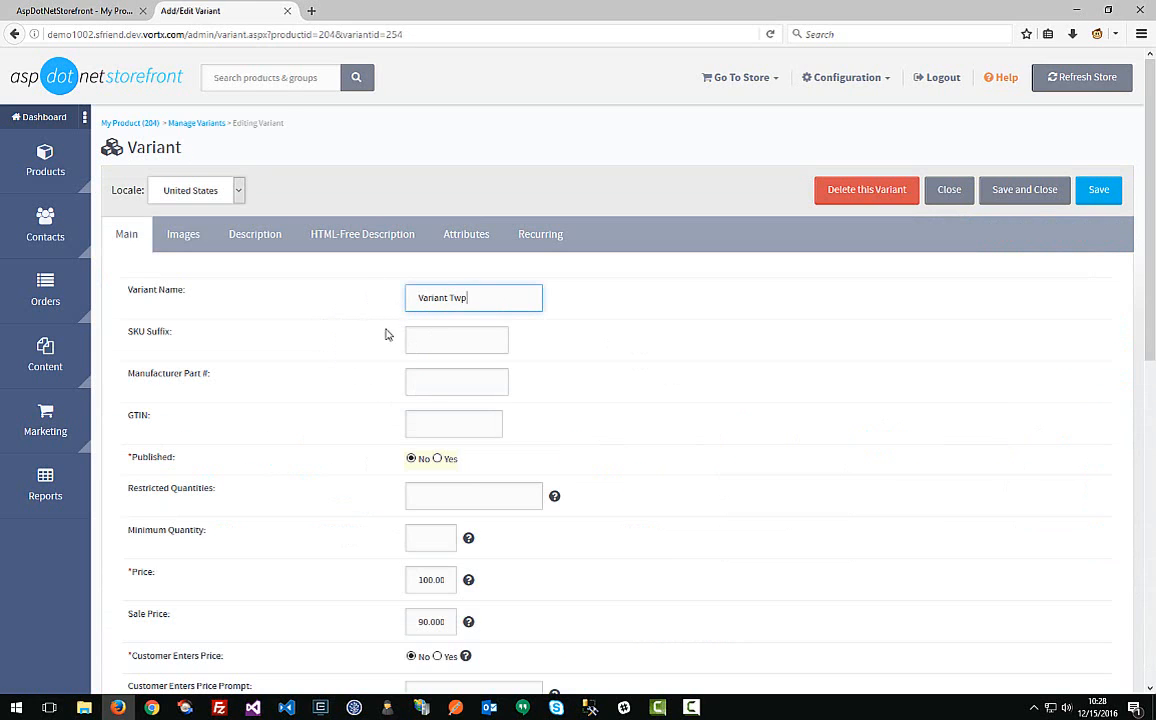
left_click(437, 459)
Step: Set Variant Two's price to 150.00 and its sale price to 120.00, and save the variant
scroll(441, 458, "down", 3)
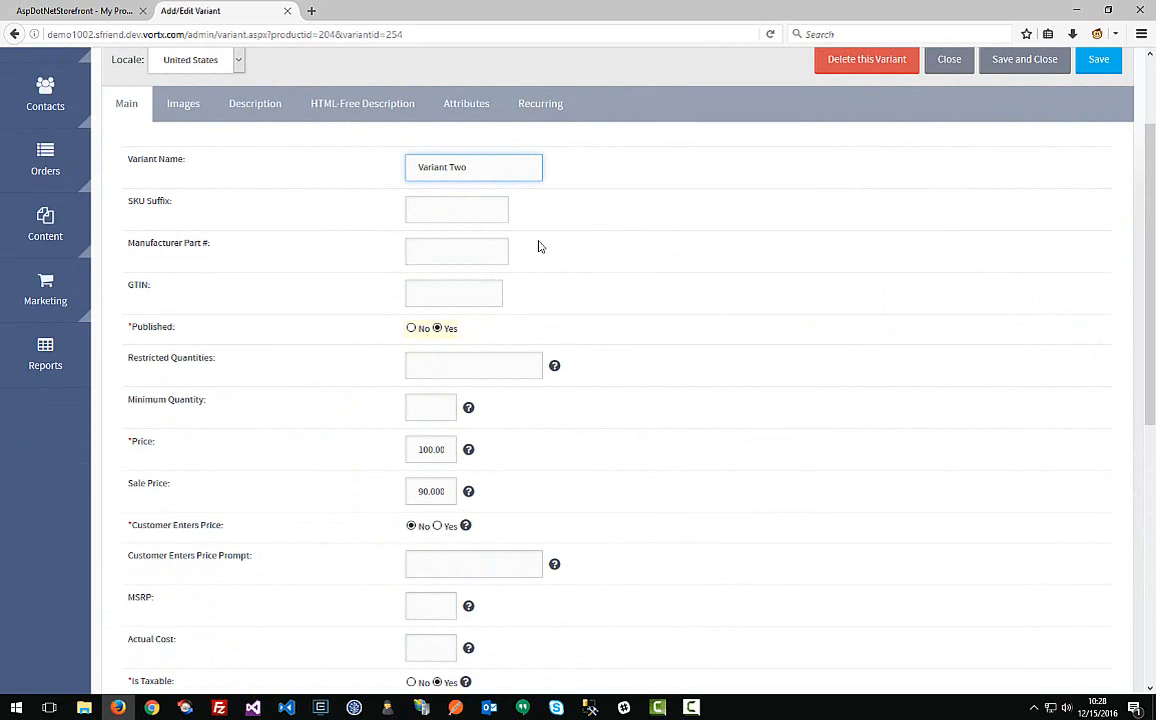
scroll(480, 433, "down", 3)
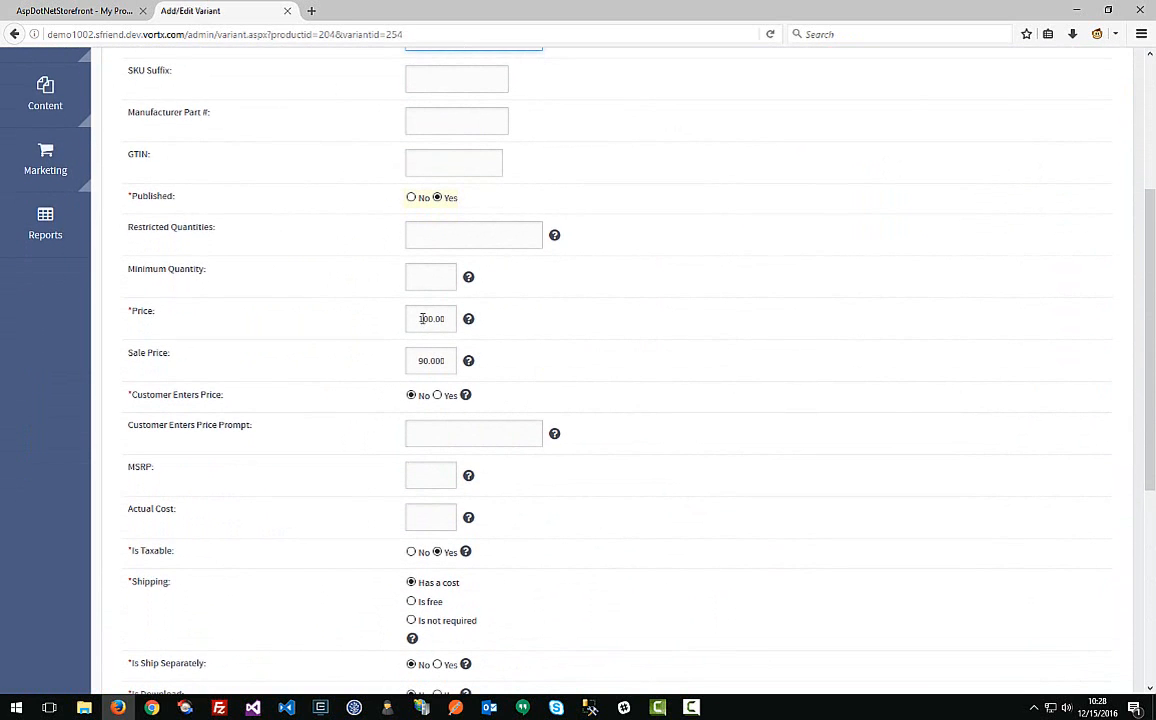
left_click(422, 318)
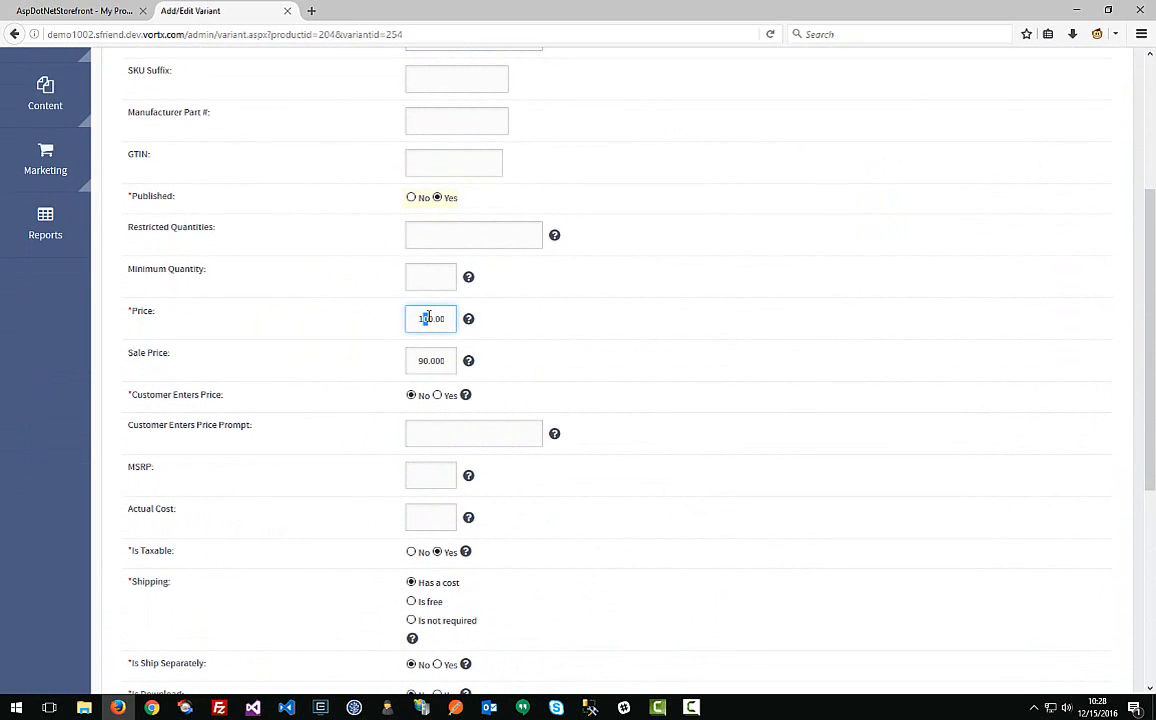
left_click_drag(419, 360, 432, 360)
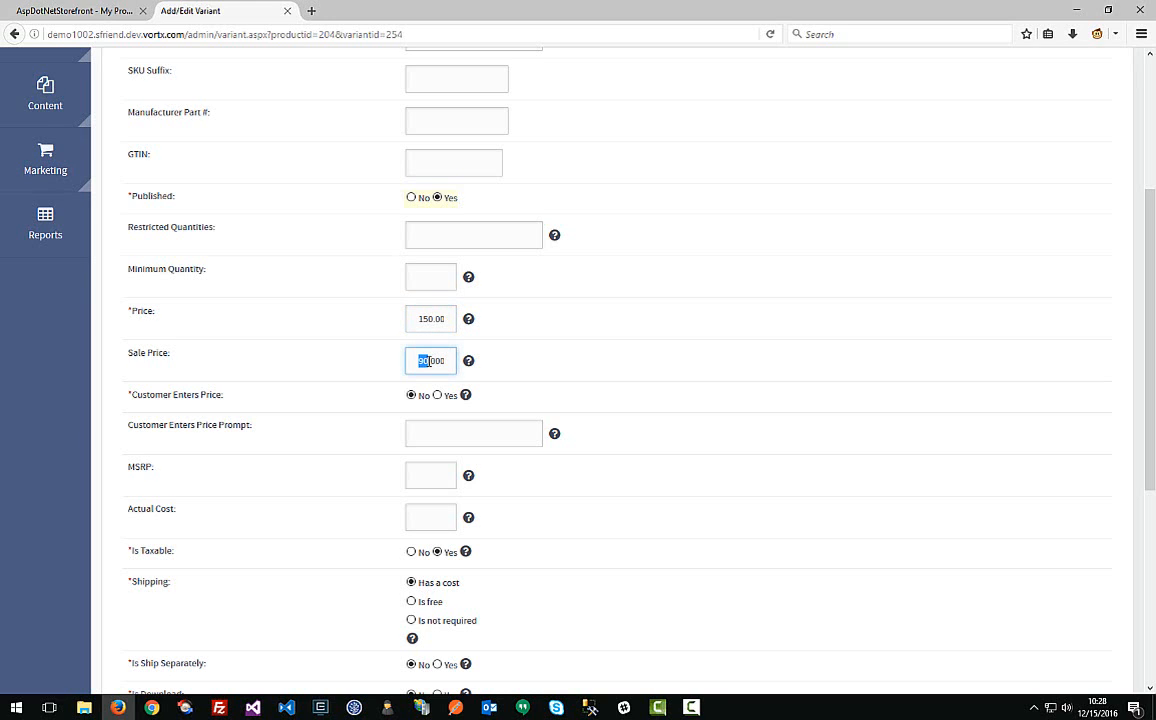
type("10")
scroll(586, 415, "down", 2)
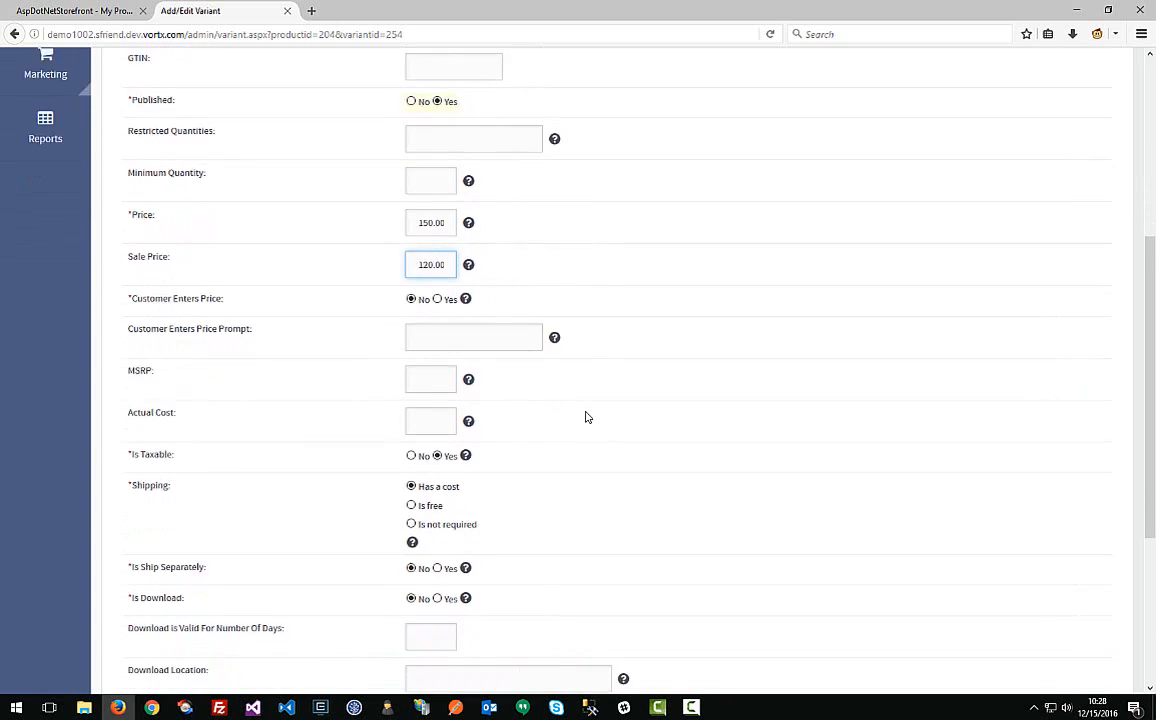
scroll(586, 417, "down", 6)
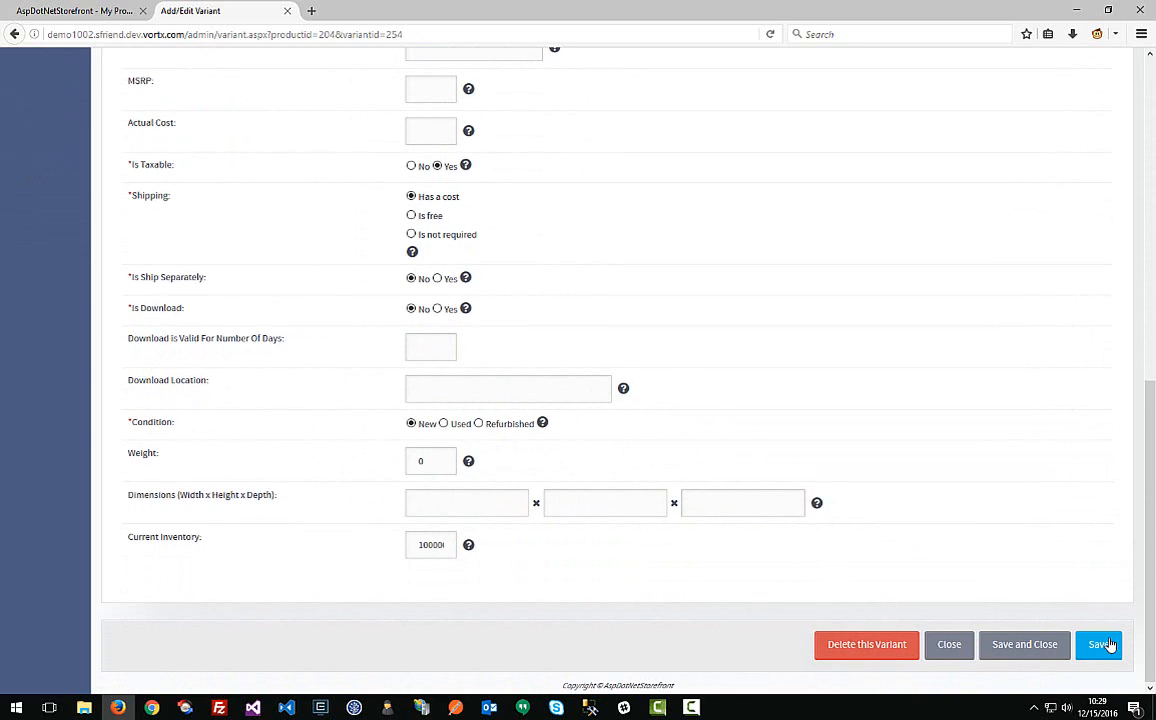
left_click(1100, 645)
Step: Set Variant Two's current inventory to 1, then save and close the variant
scroll(655, 517, "down", 5)
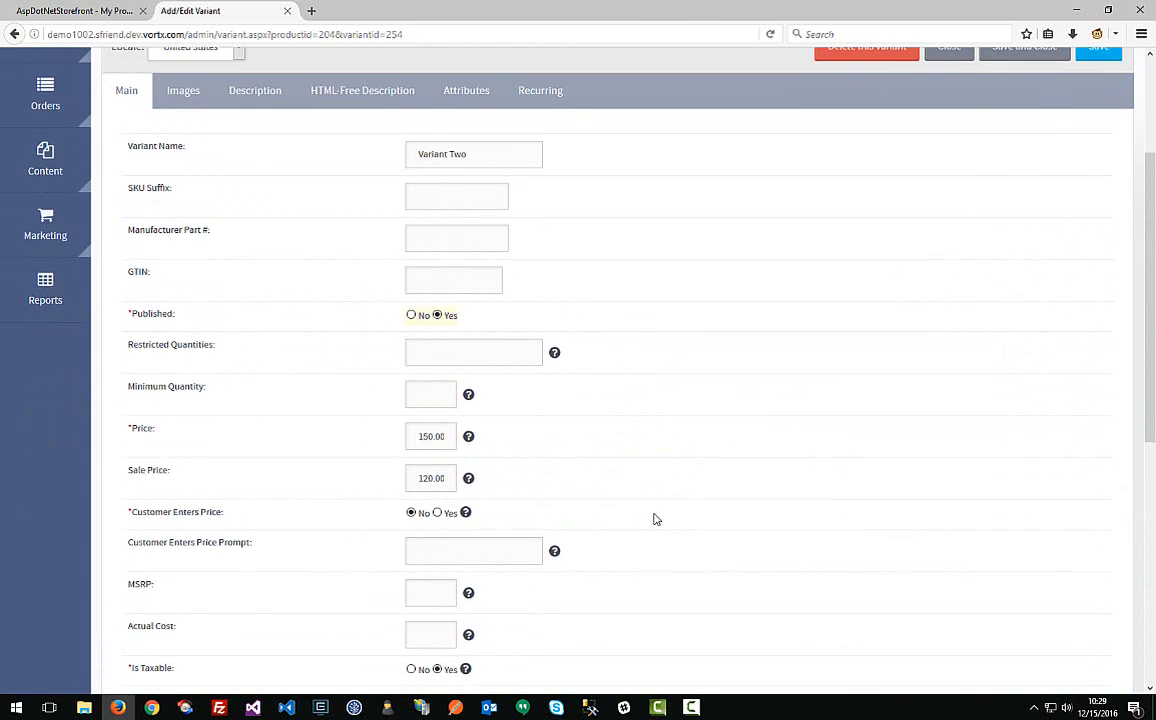
scroll(655, 517, "down", 9)
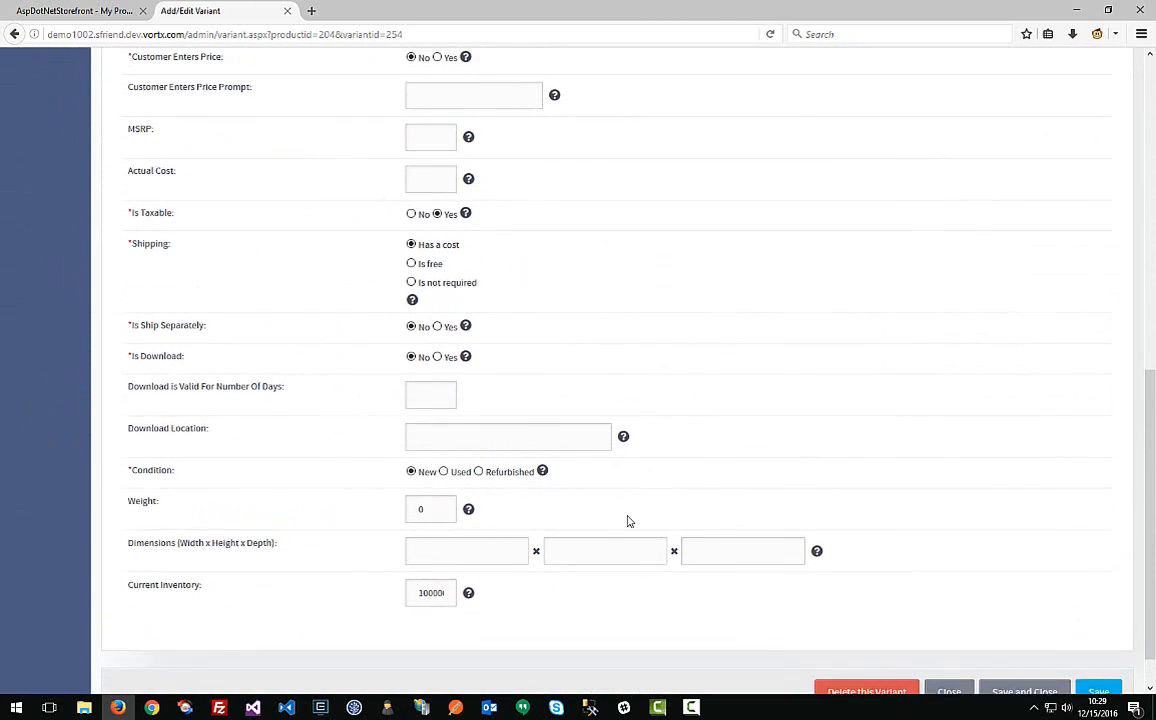
scroll(628, 521, "up", 1)
double_click(432, 611)
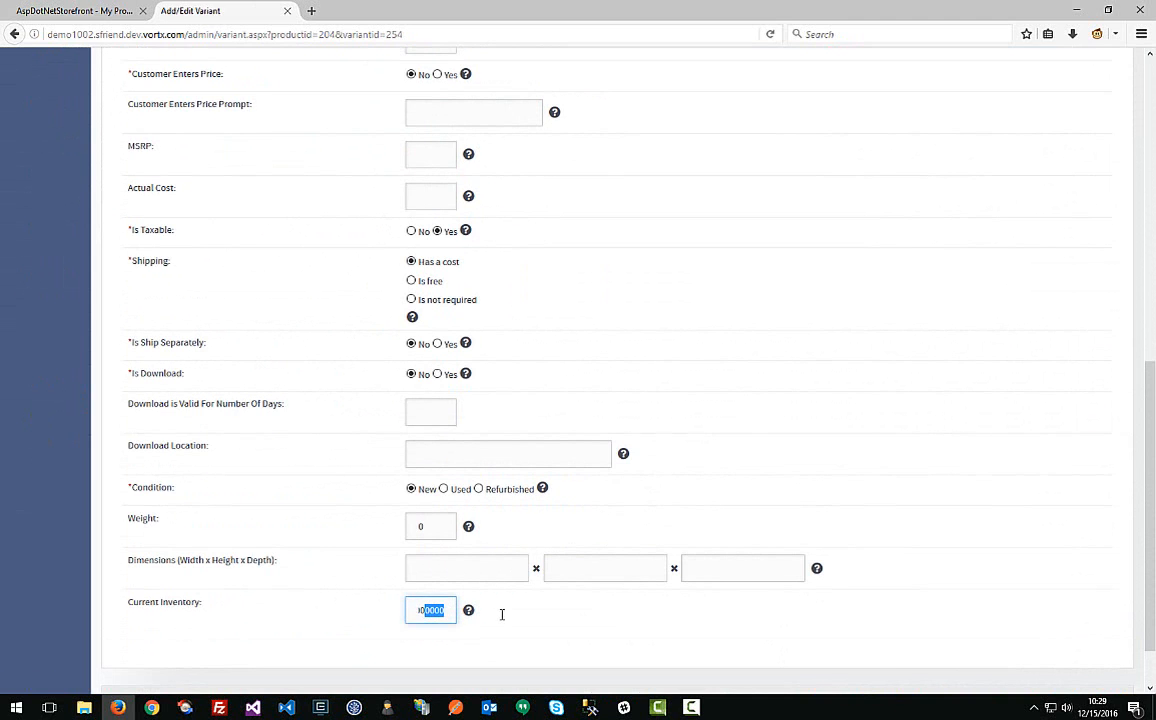
type("1")
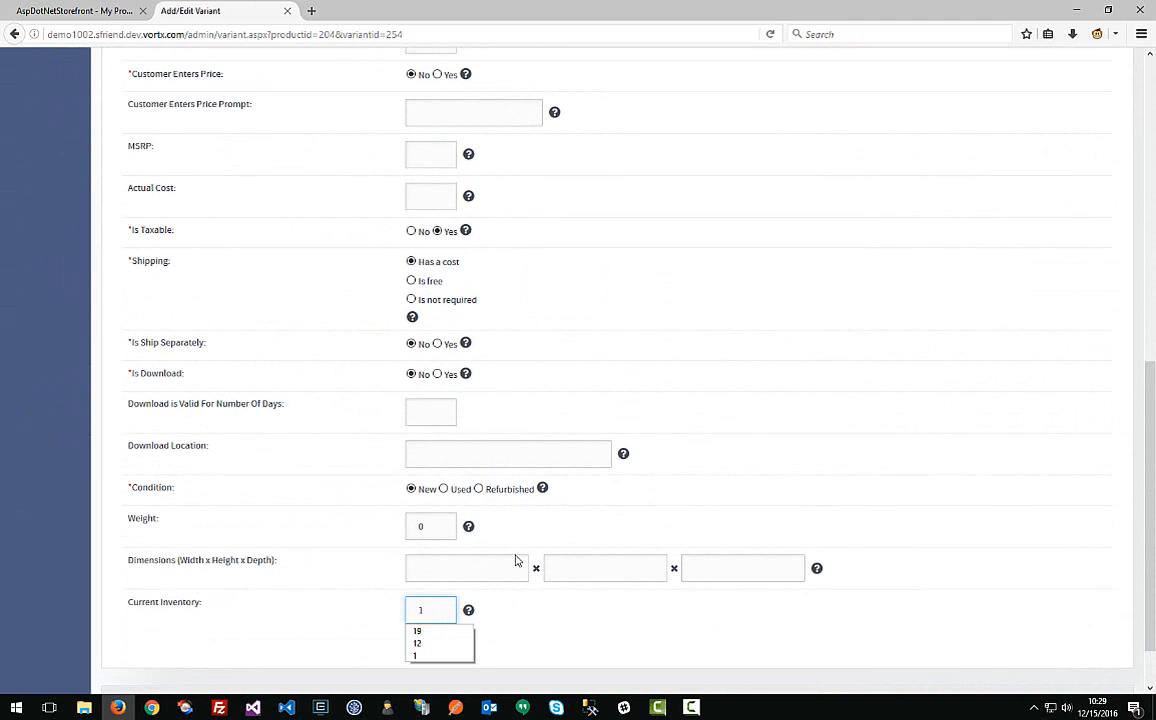
scroll(790, 490, "down", 2)
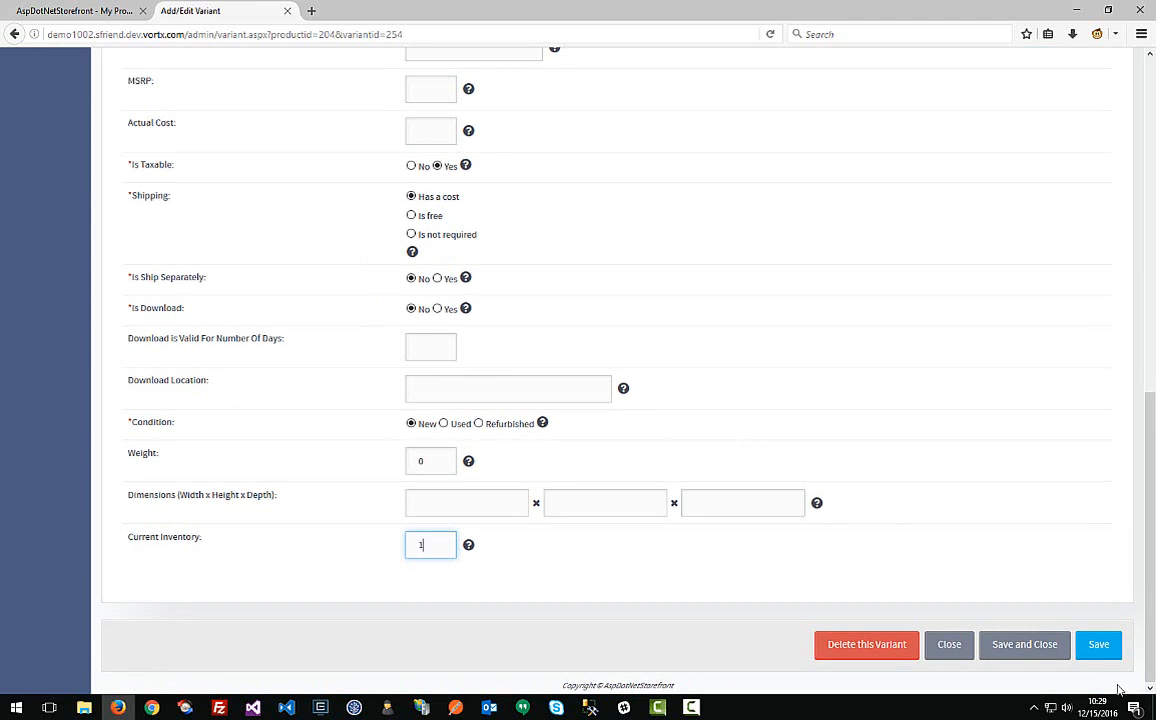
left_click(1098, 644)
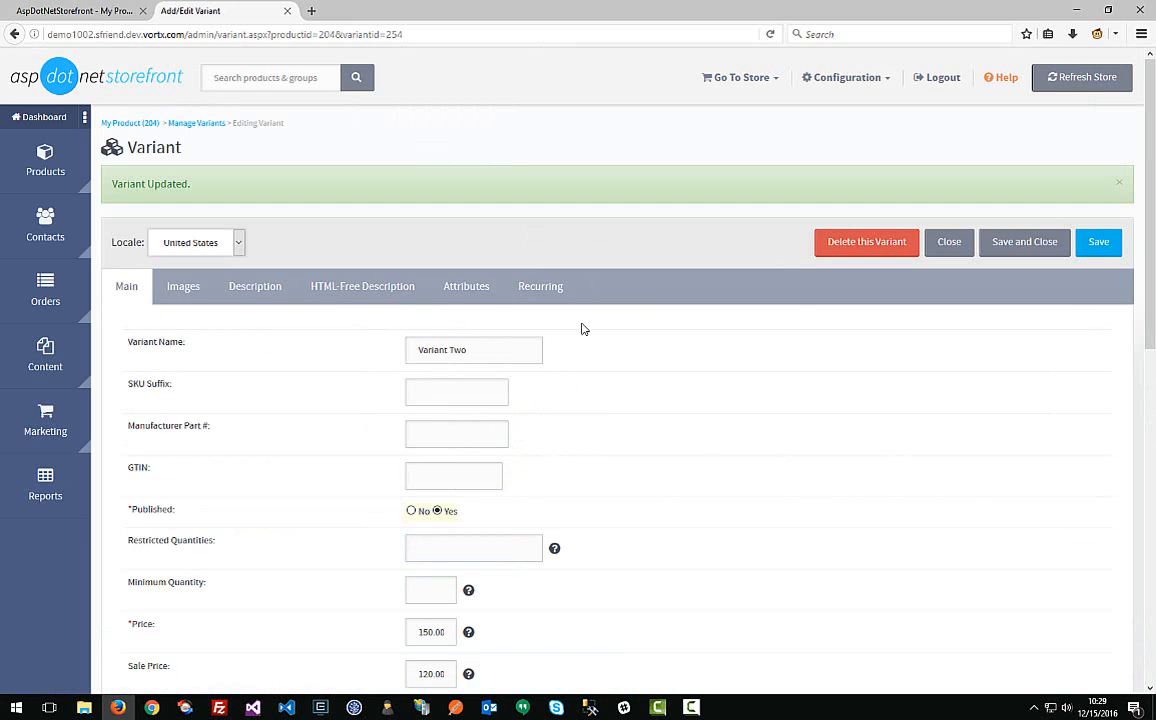
left_click(949, 243)
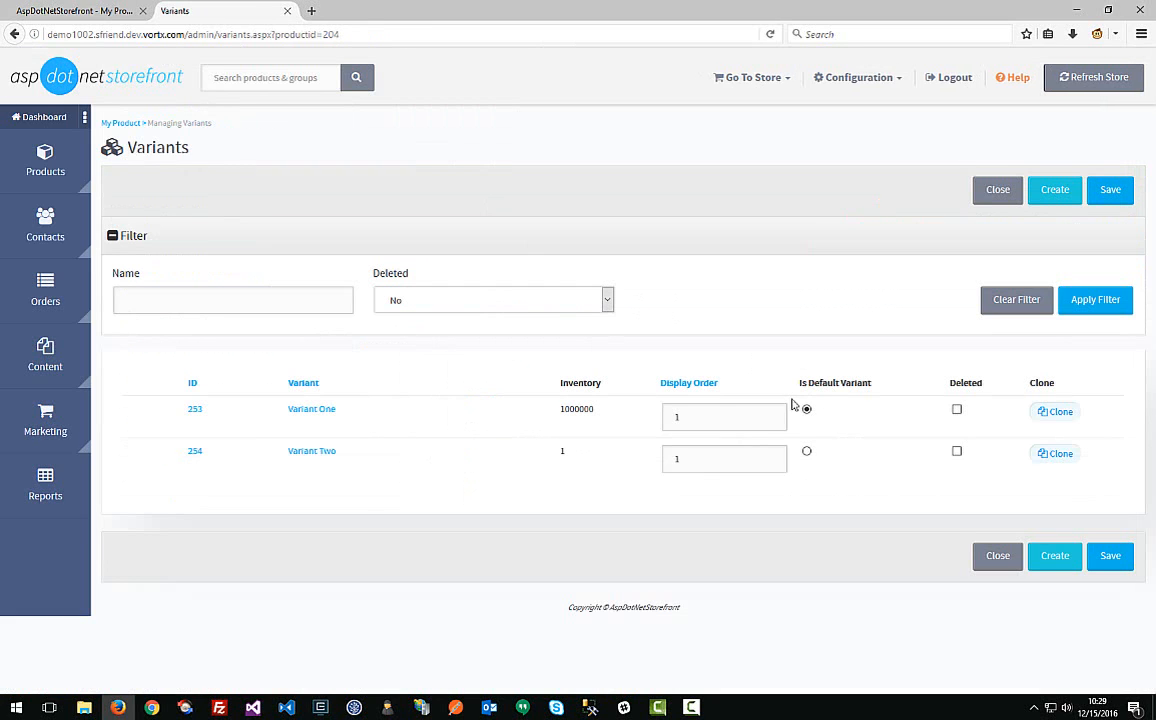
Step: Return to My Product's edit page, set its page display to Variants In A Dropdown, and save the product
left_click(120, 122)
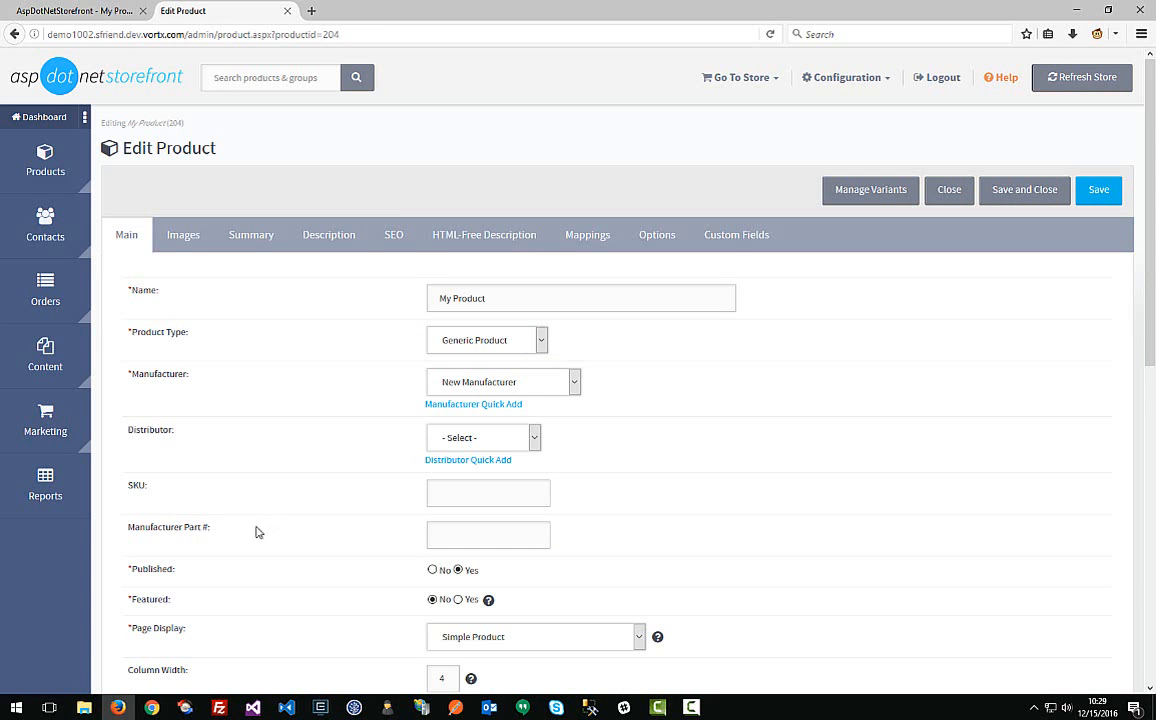
scroll(256, 532, "down", 2)
scroll(270, 521, "down", 1)
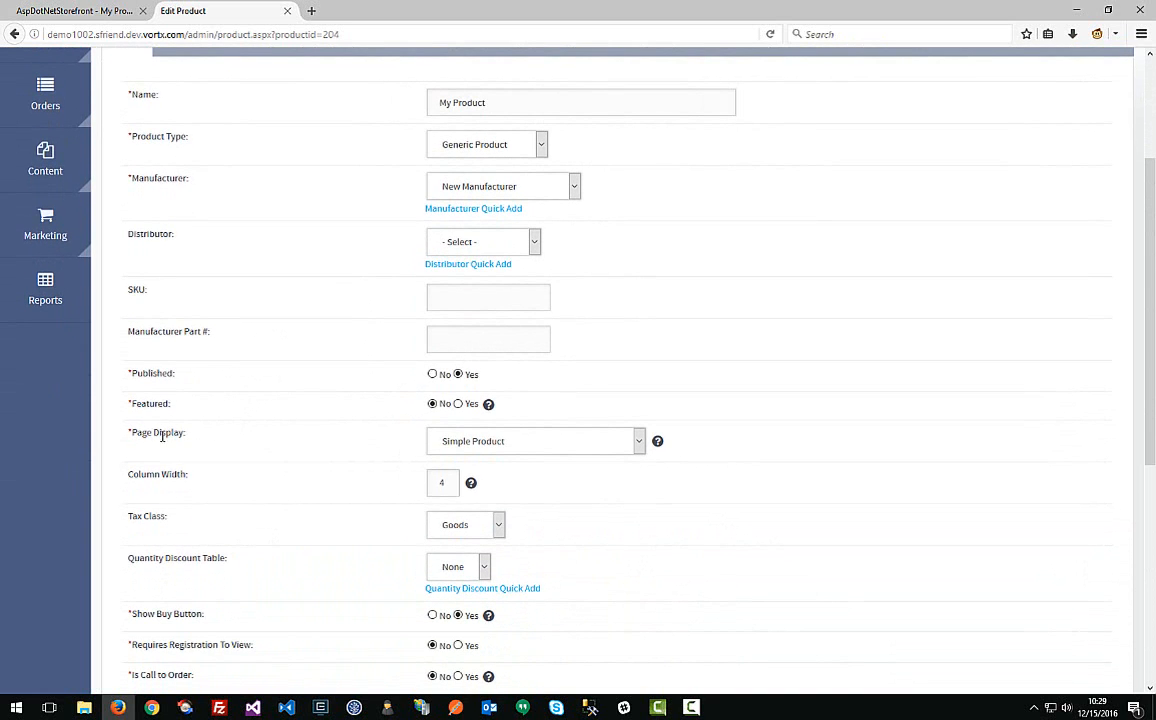
left_click_drag(134, 433, 382, 452)
left_click(508, 452)
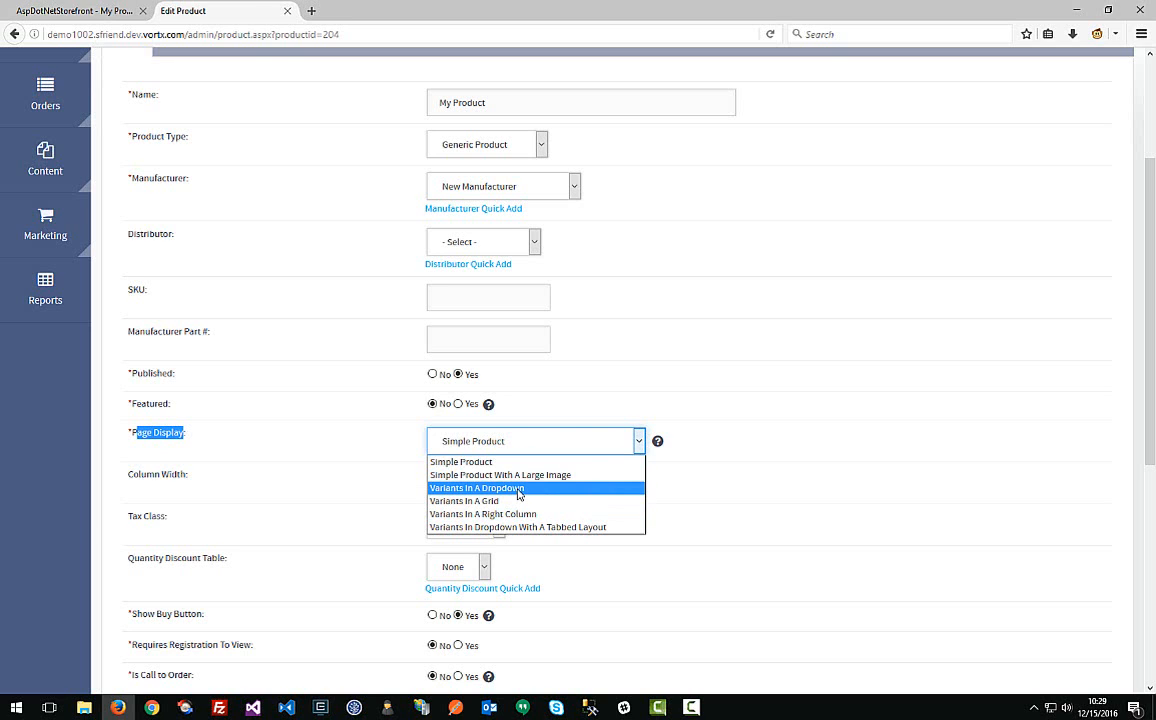
left_click(517, 489)
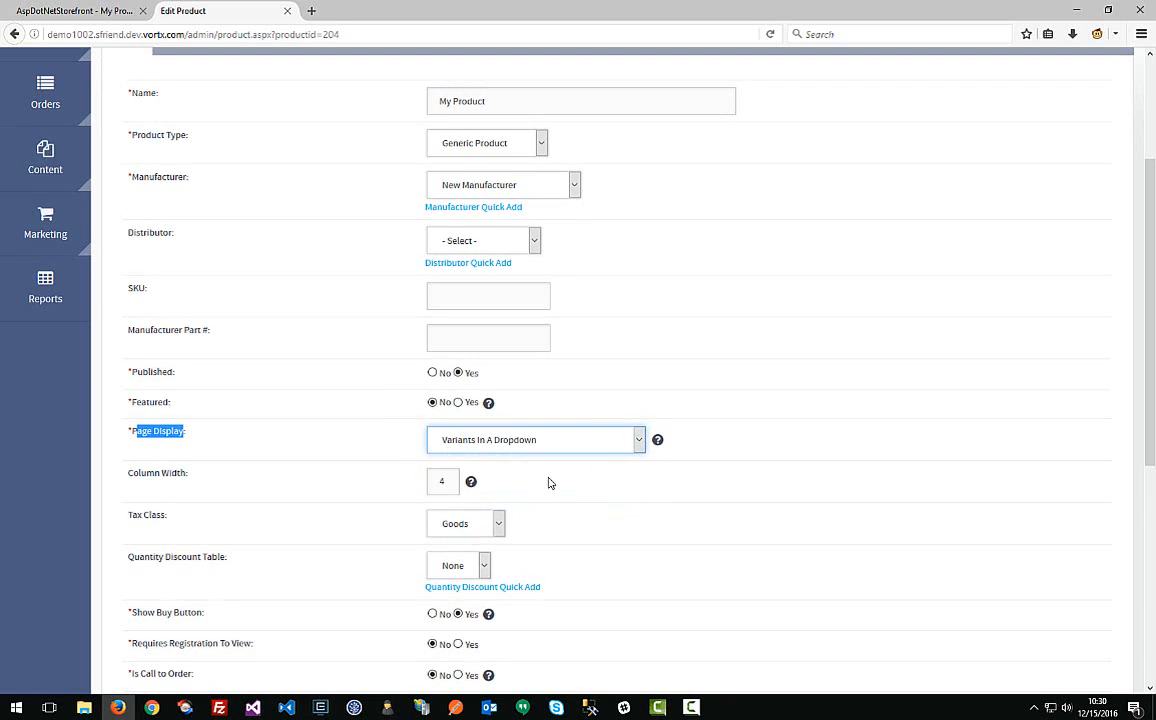
scroll(640, 498, "down", 5)
left_click(1097, 645)
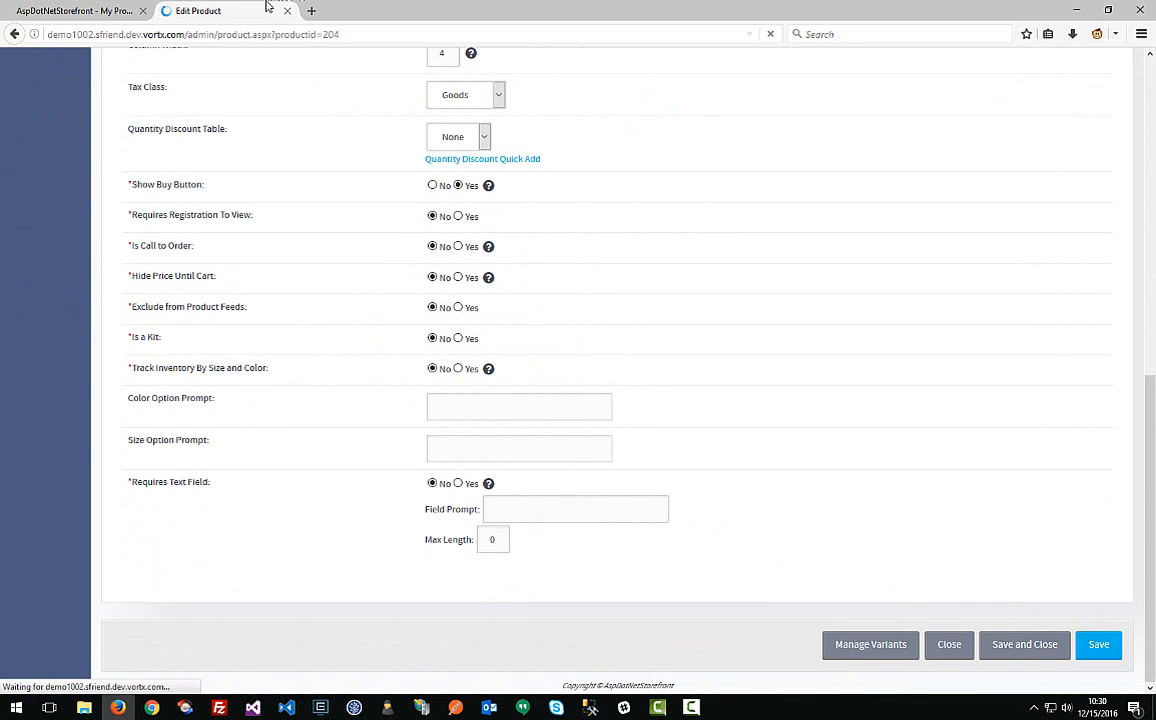
Step: Reload My Product's storefront page and switch between Variant One and Variant Two to compare their regular and sale prices
left_click(95, 11)
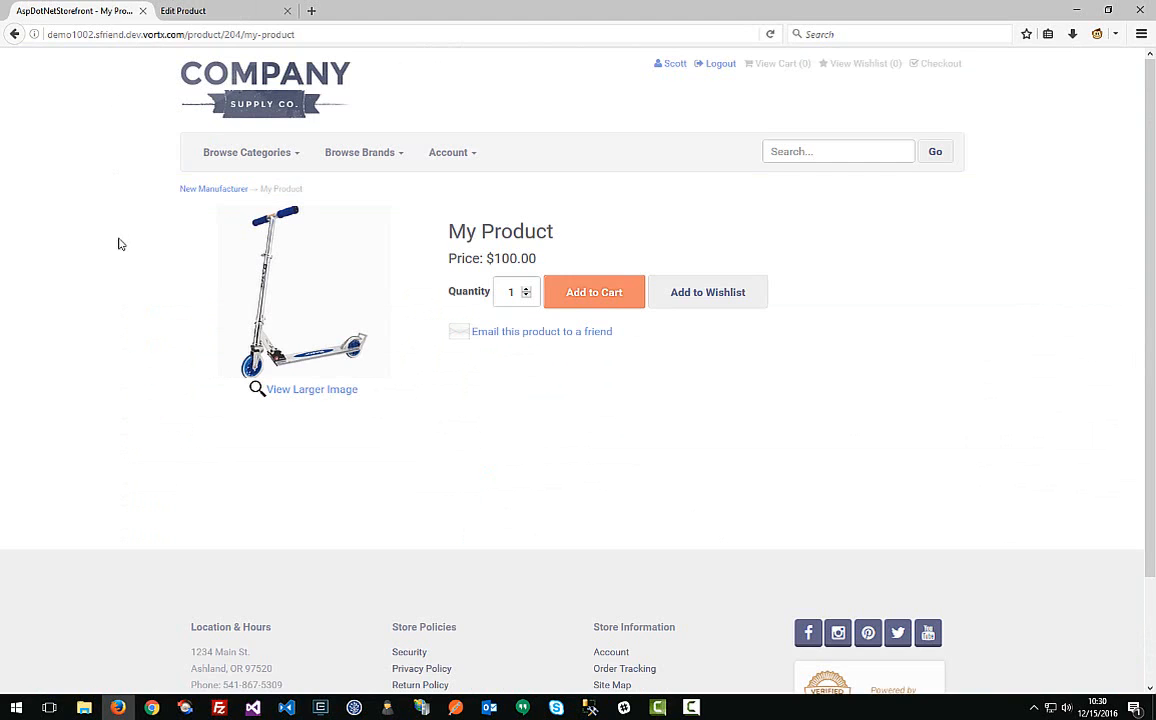
key("F5")
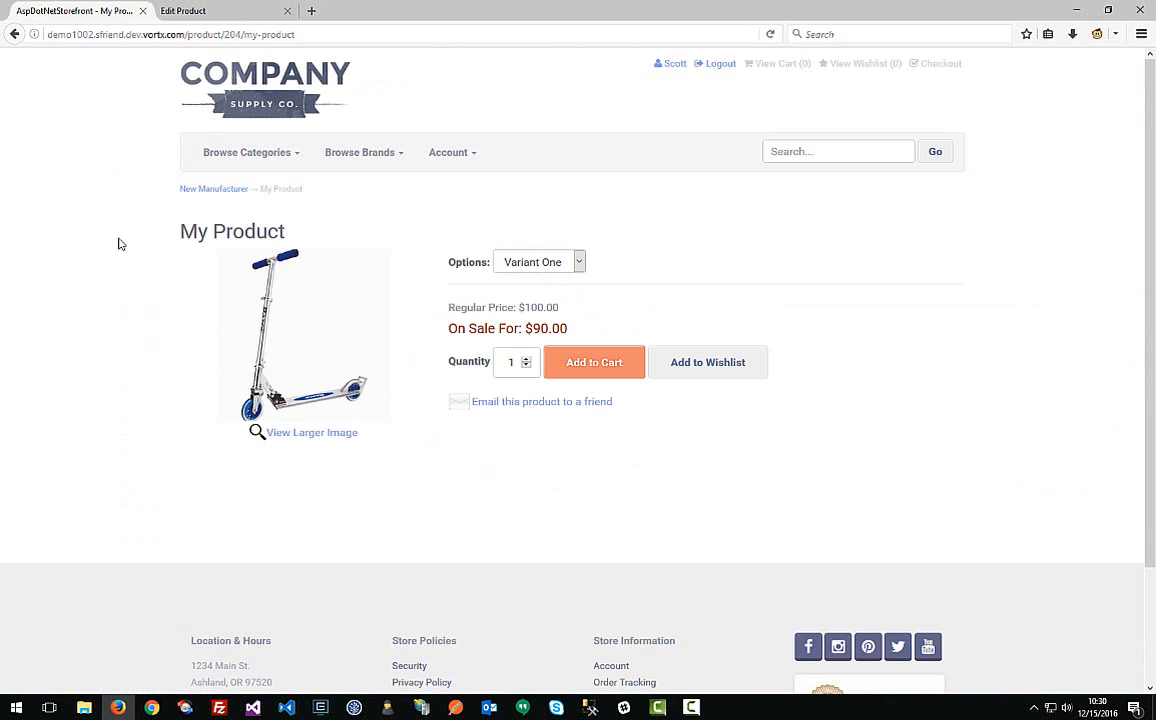
left_click(579, 262)
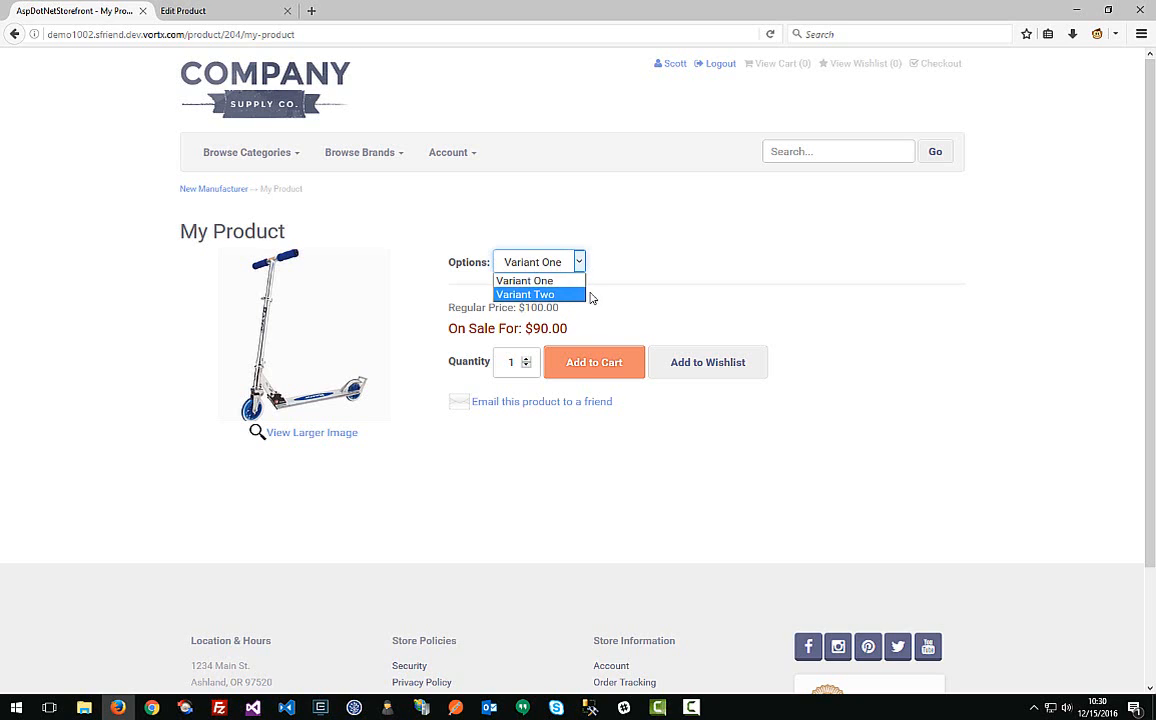
left_click(590, 298)
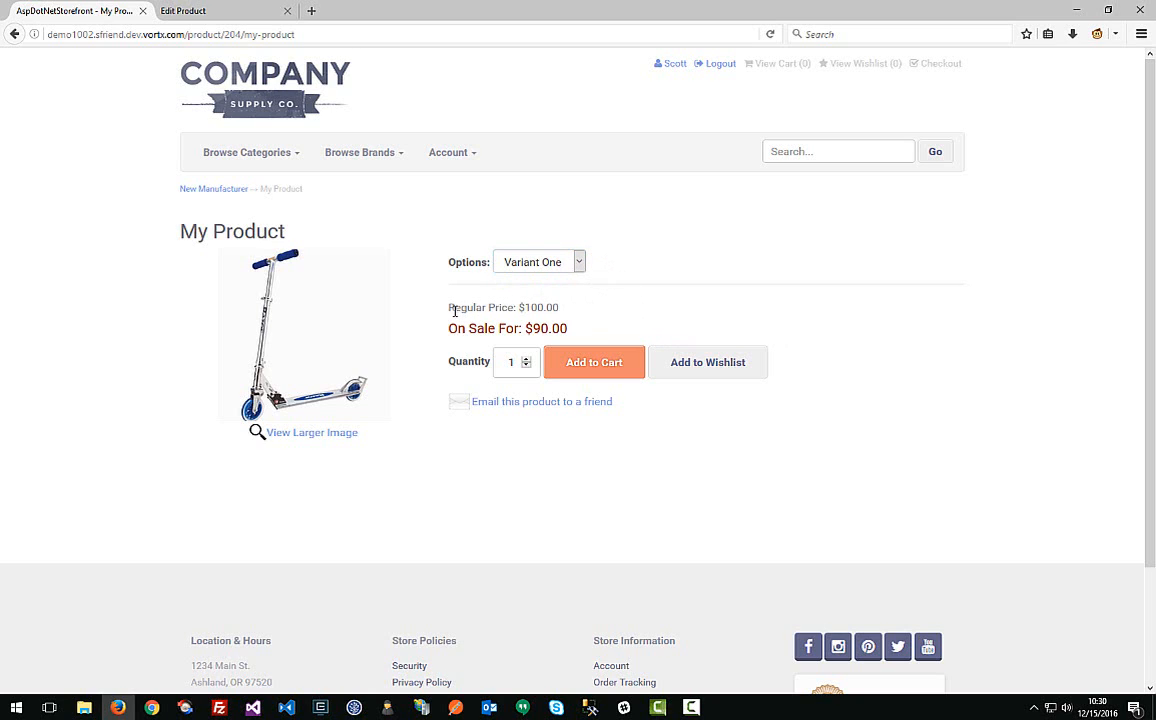
left_click_drag(454, 311, 534, 306)
left_click(575, 305)
left_click(578, 263)
left_click(573, 292)
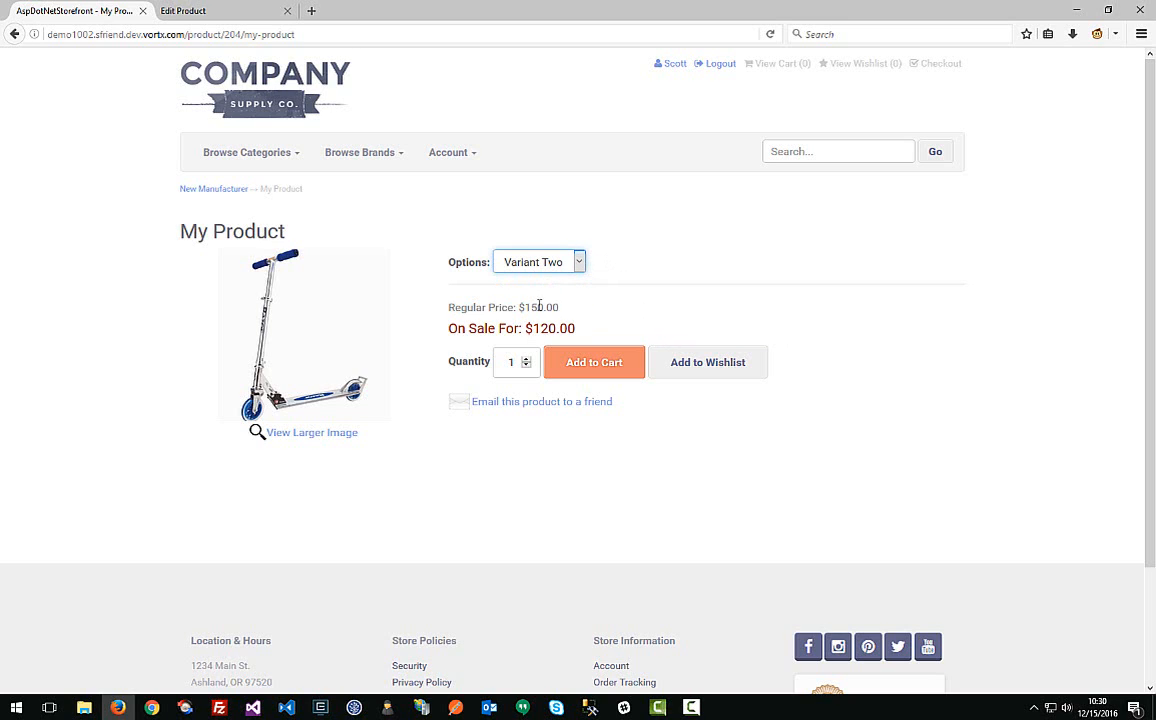
left_click(579, 262)
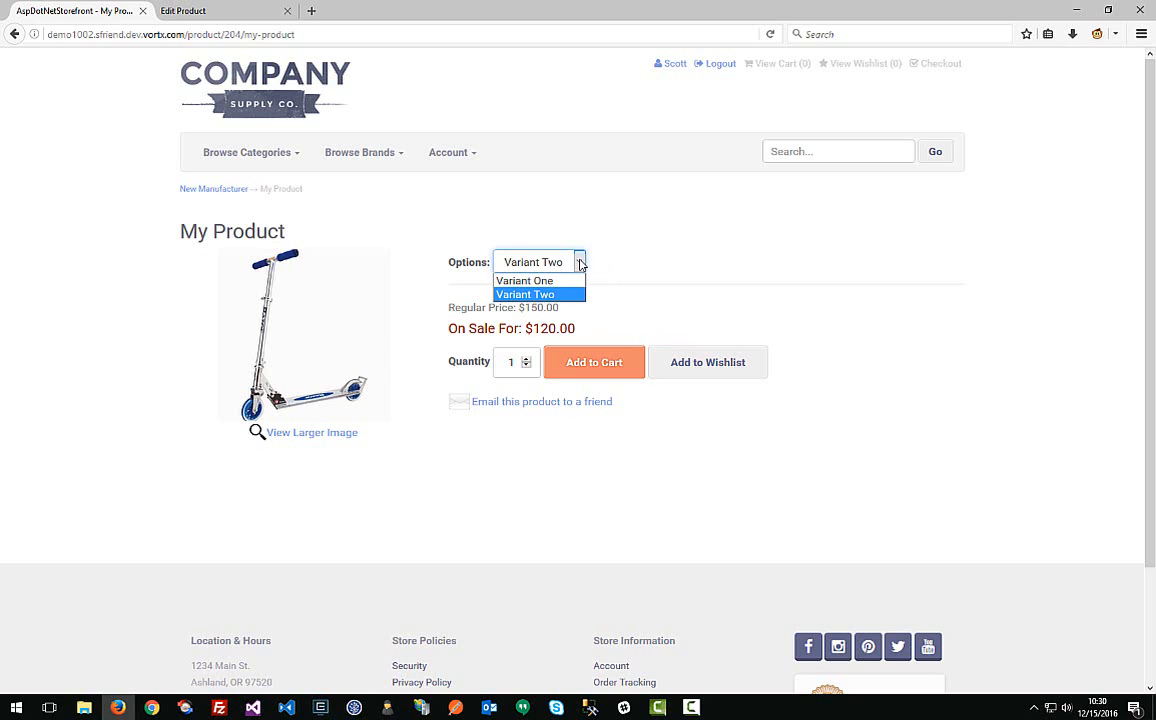
left_click(580, 267)
key("Up")
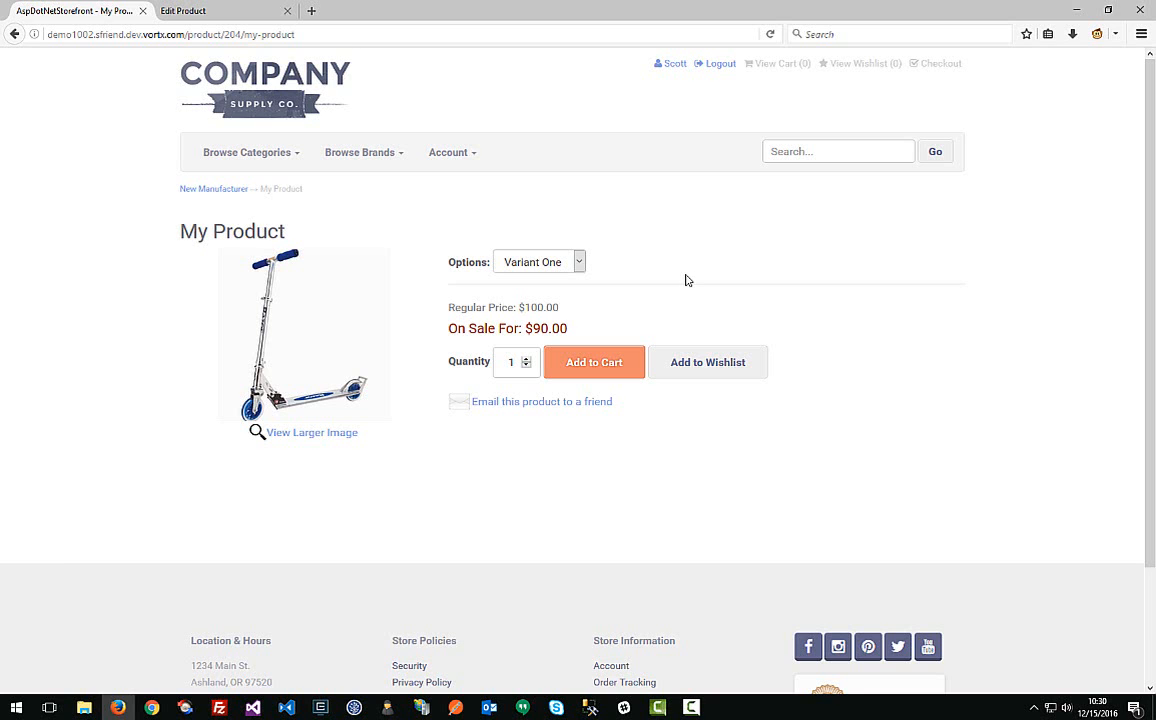
left_click(195, 11)
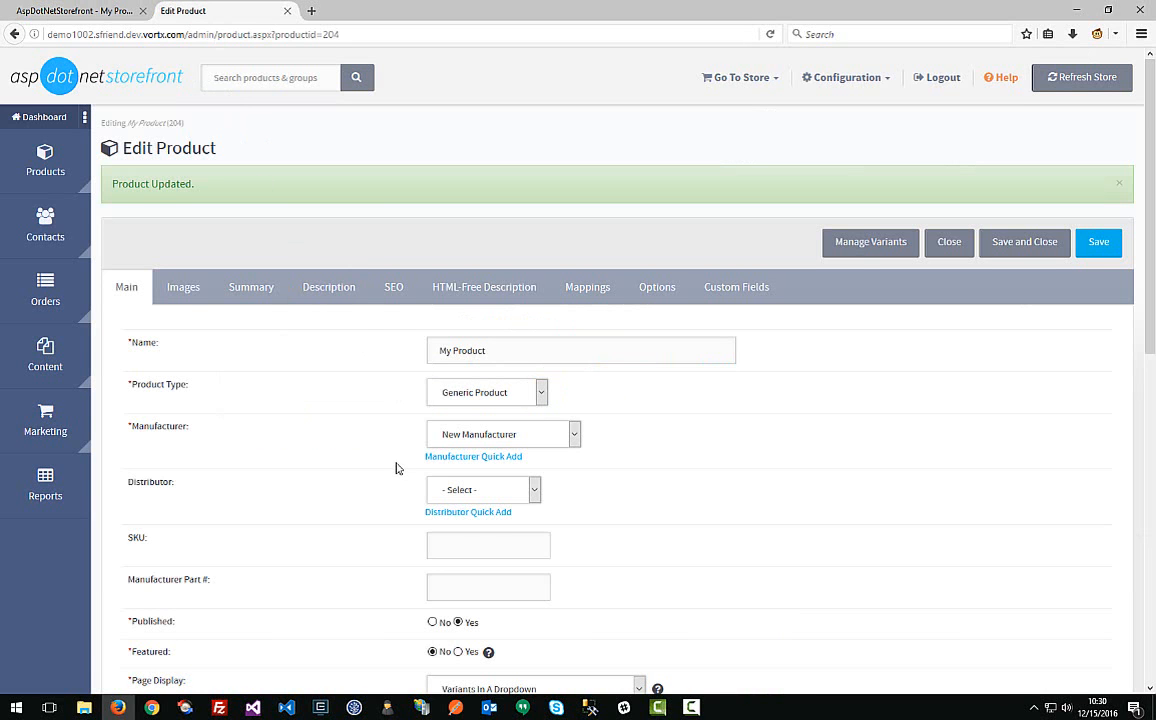
scroll(396, 468, "down", 1)
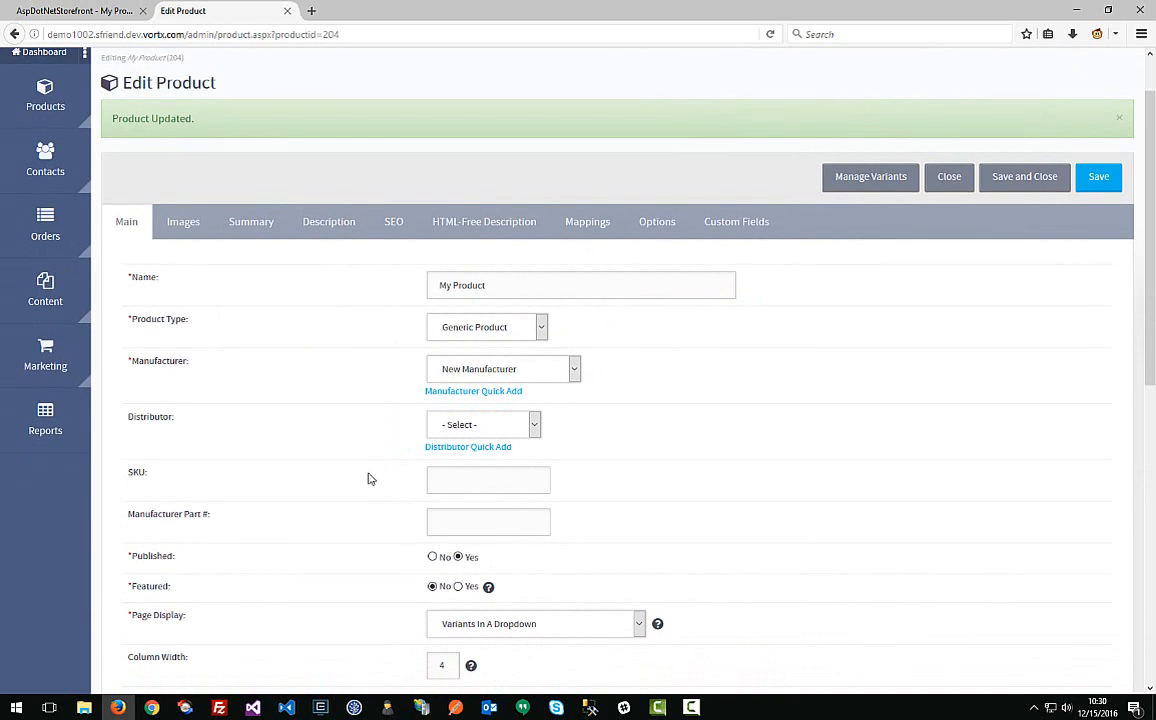
scroll(368, 479, "up", 1)
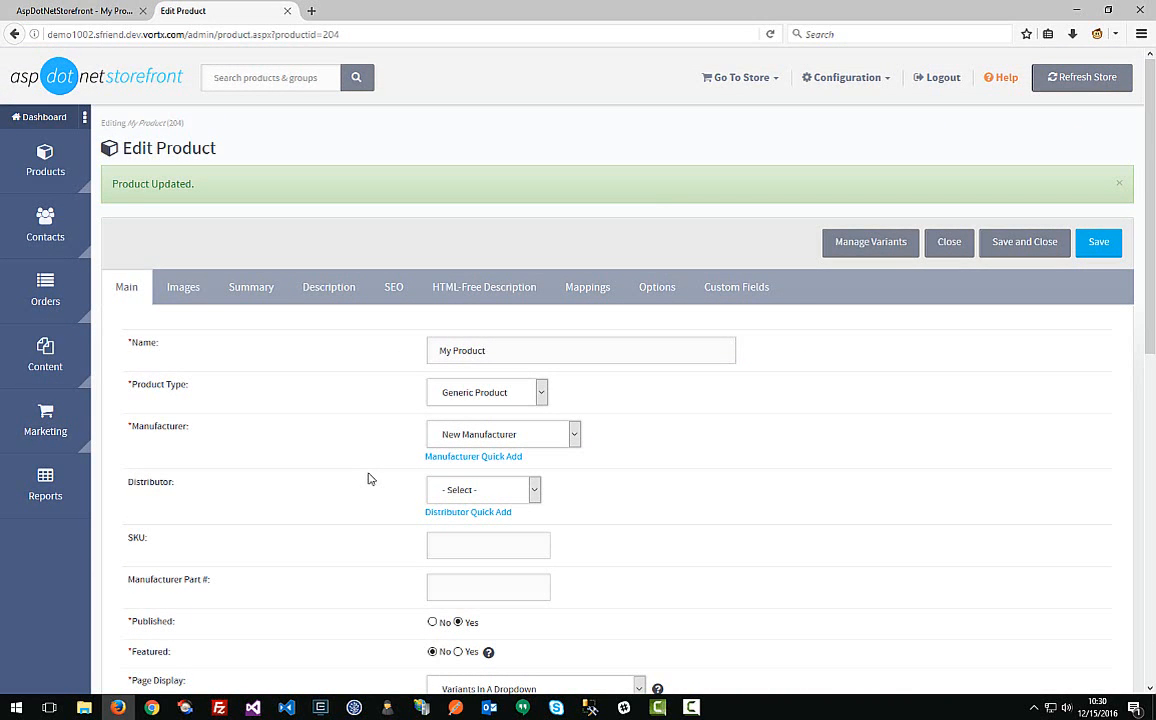
Step: Open the Scooters category in the storefront to check which products are listed
left_click(100, 10)
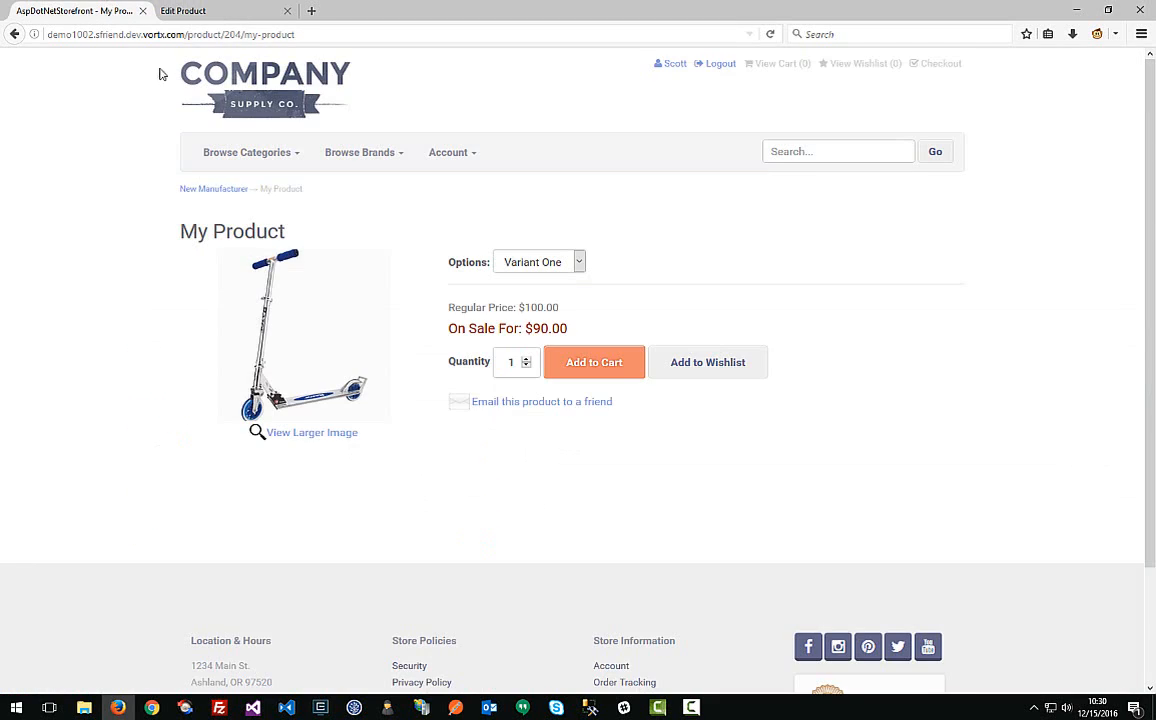
left_click(816, 160)
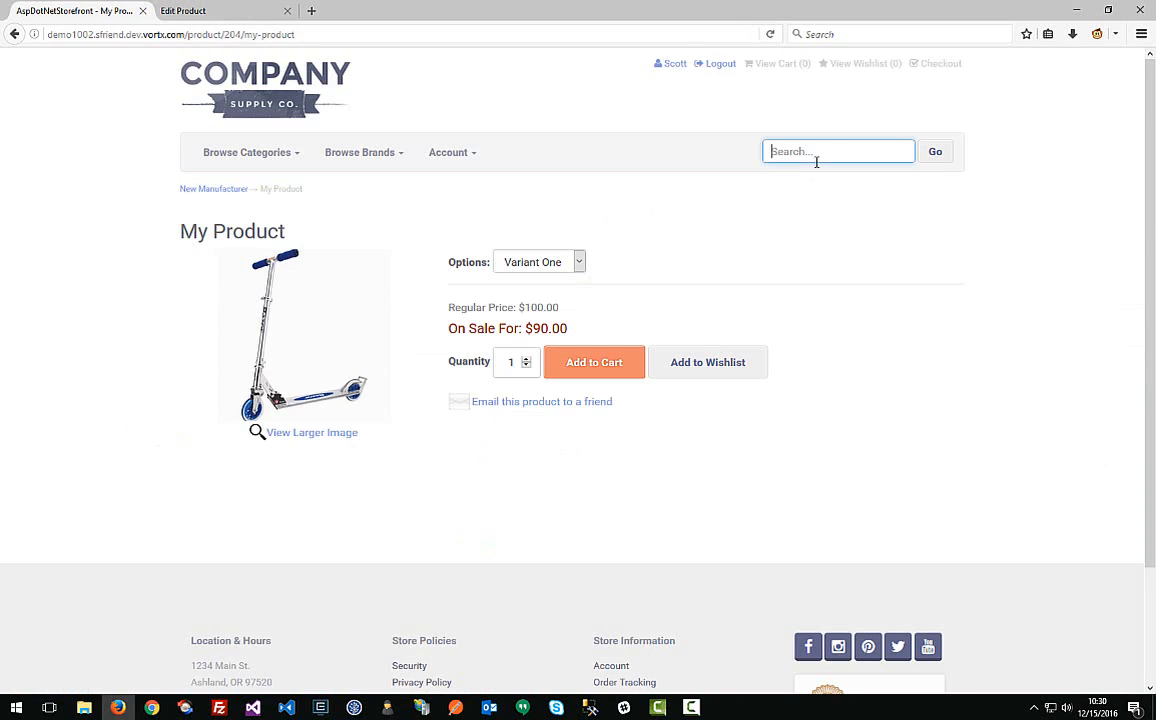
left_click(208, 156)
left_click(254, 193)
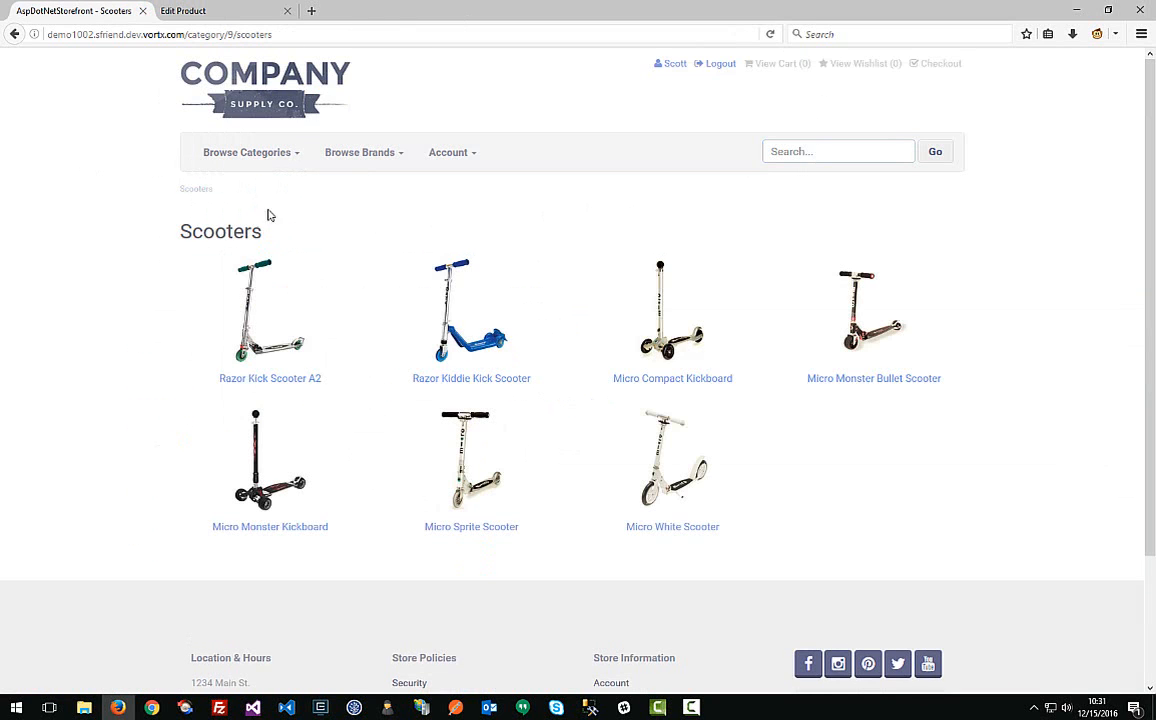
Step: Return to the admin site, map My Product to the Scooters category, and save the product
left_click(229, 11)
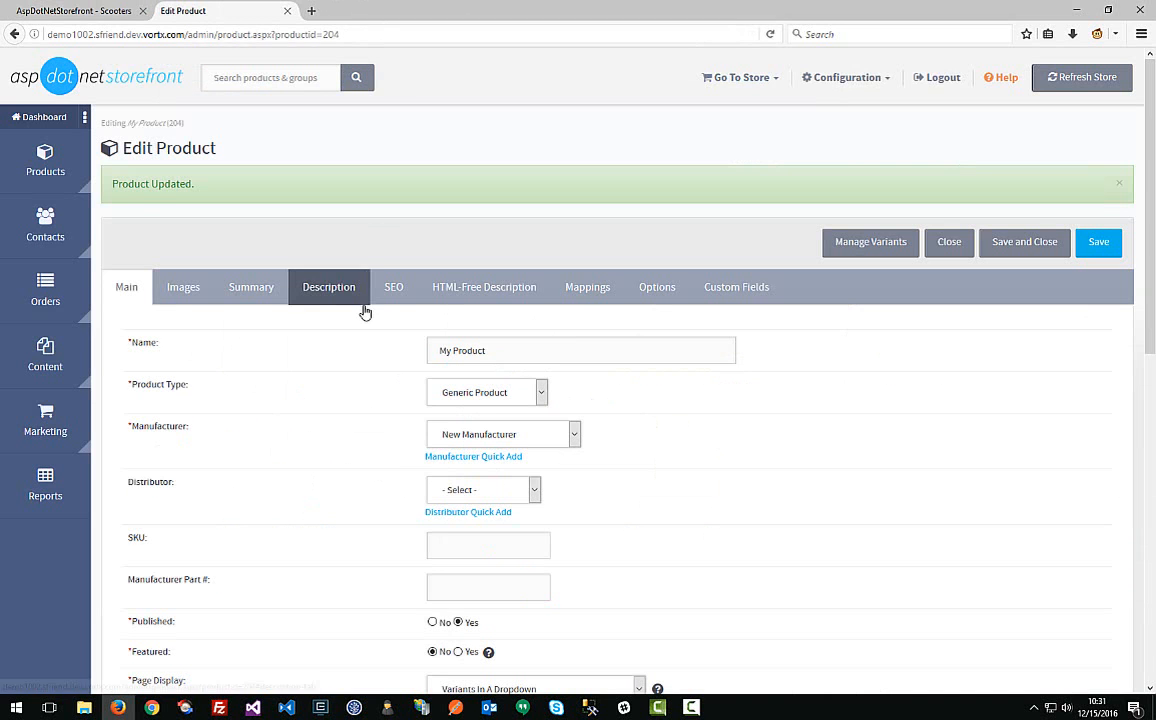
left_click(577, 287)
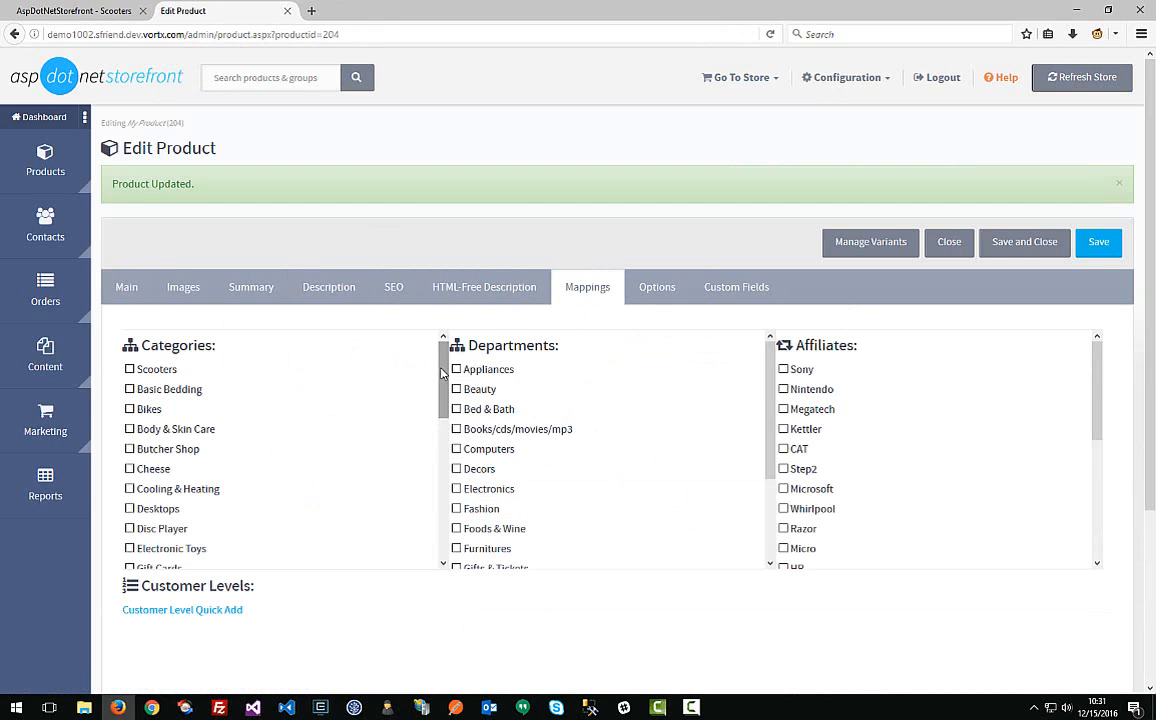
left_click(130, 369)
left_click(1117, 250)
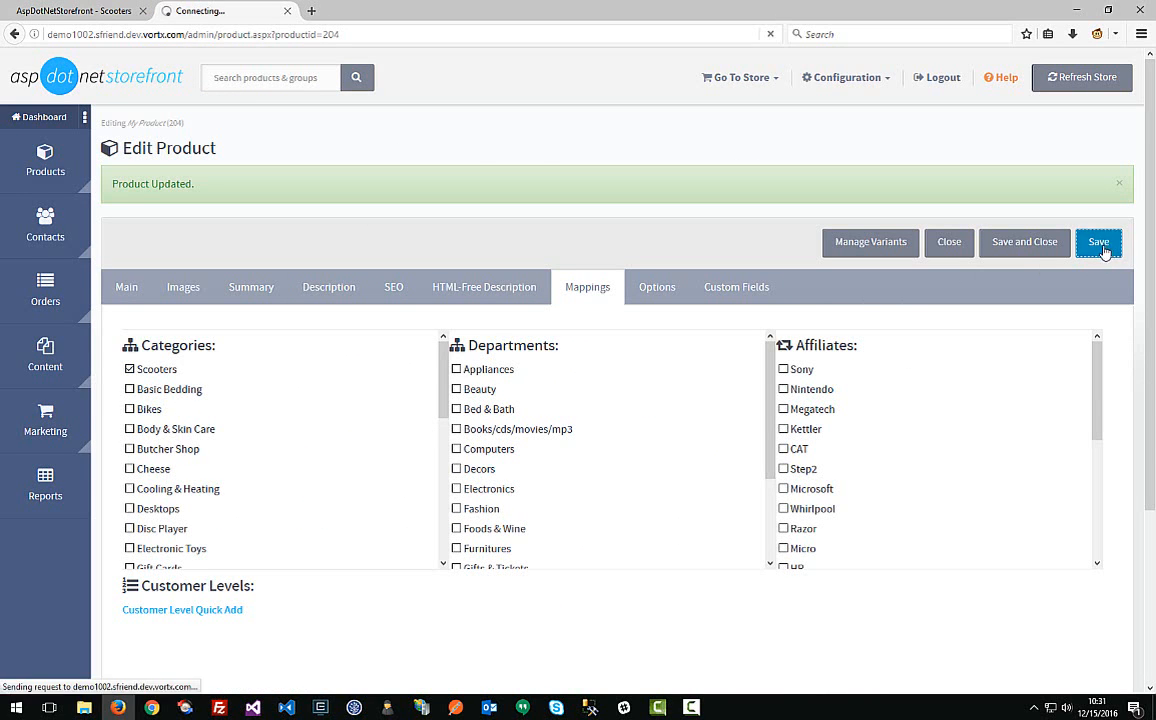
Step: Refresh the store from the admin site and reload the storefront's Scooters category page
left_click(1104, 86)
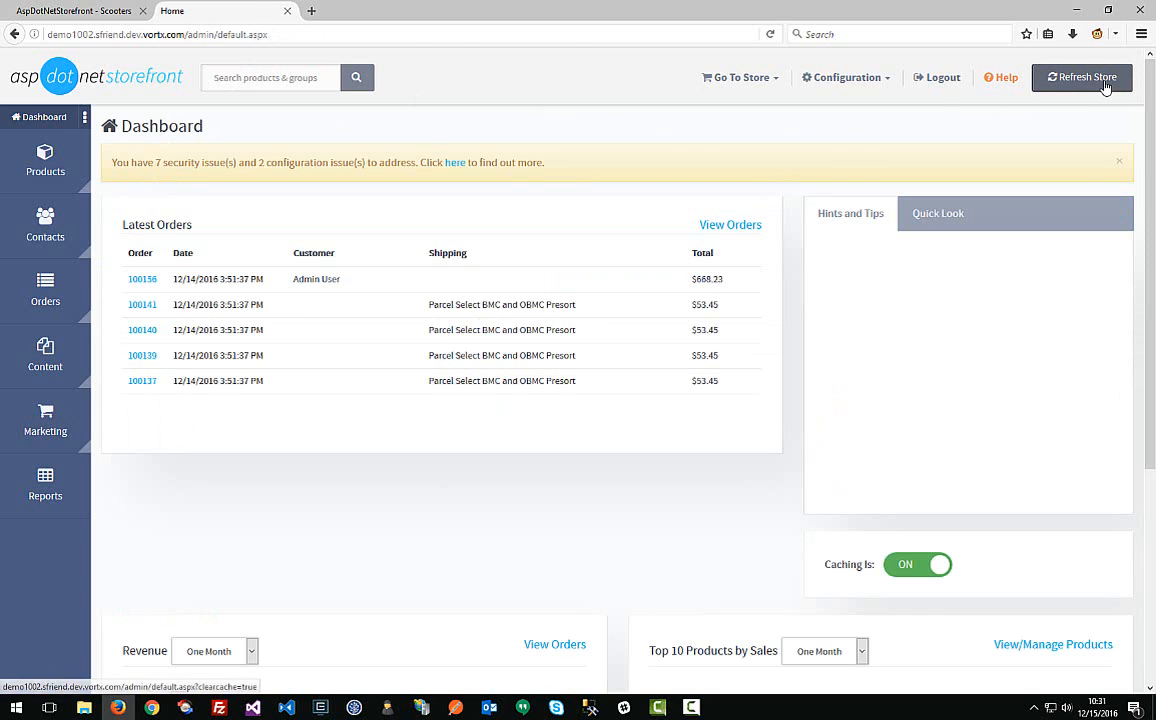
left_click(115, 12)
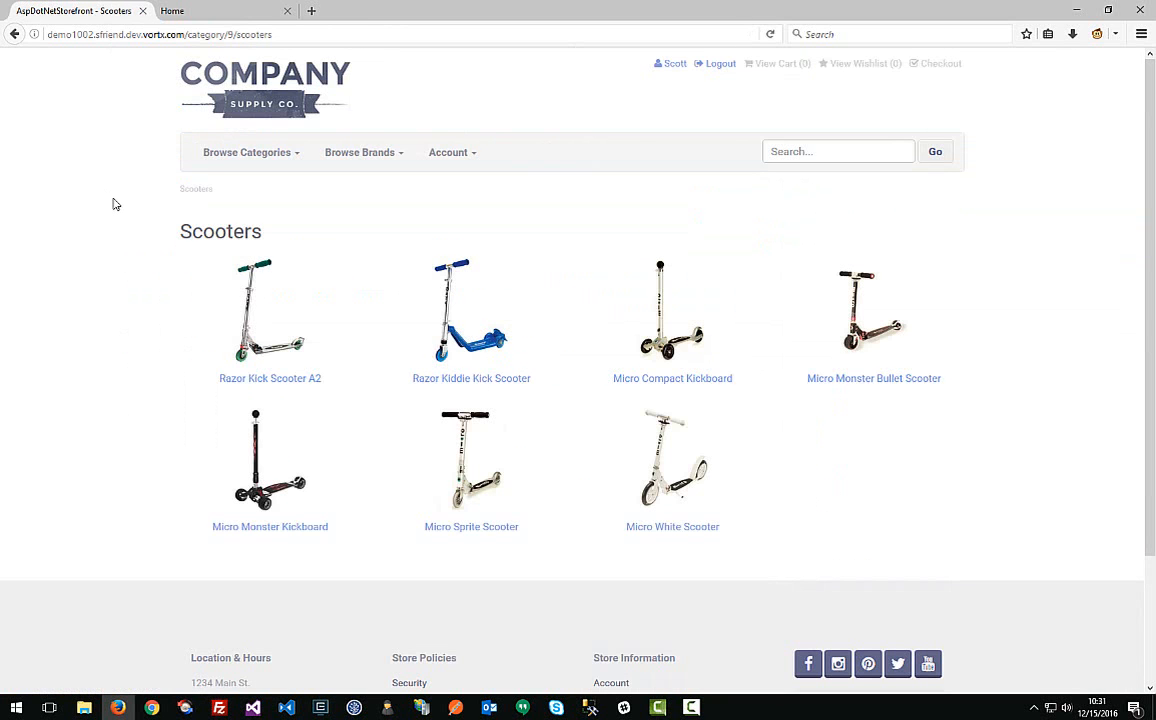
key("F5")
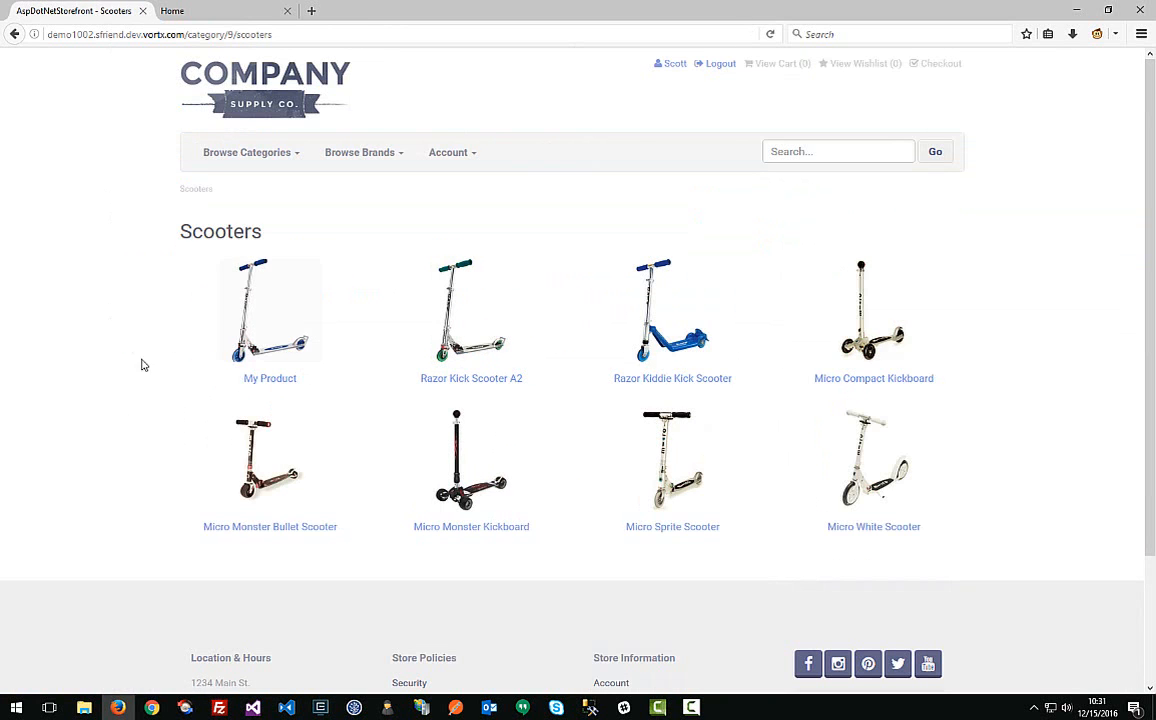